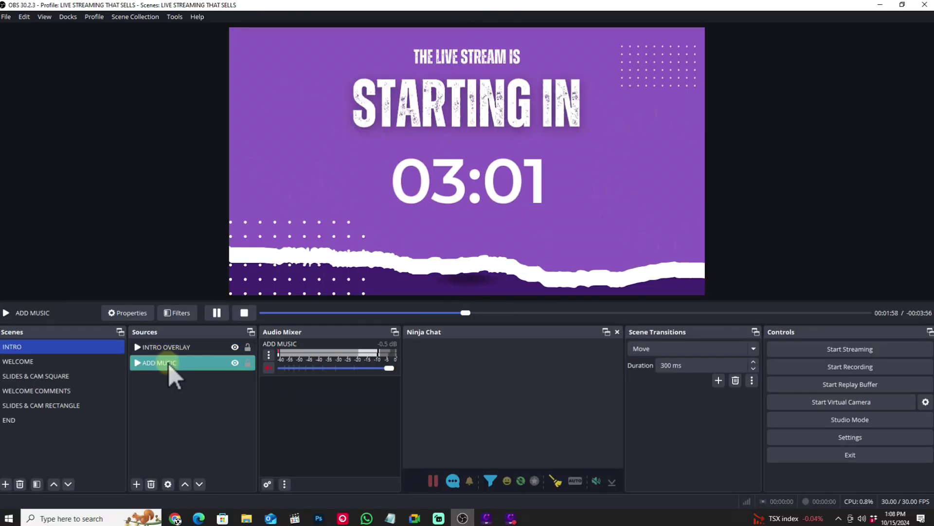
Review the properties of the ADD MUSIC source and the slideshow source.
{"action": "right_click", "coordinate": [168, 363]}
{"action": "left_click", "coordinate": [203, 361]}
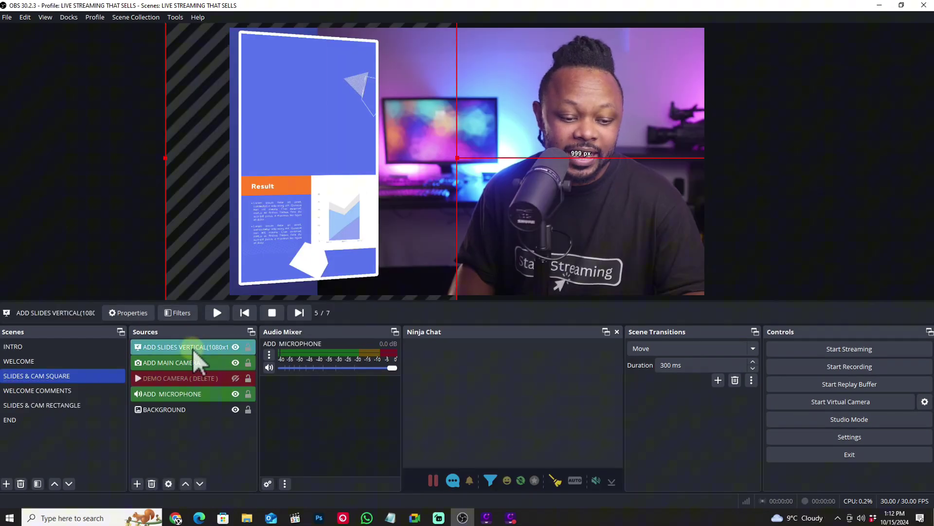
{"action": "double_click", "coordinate": [194, 346]}
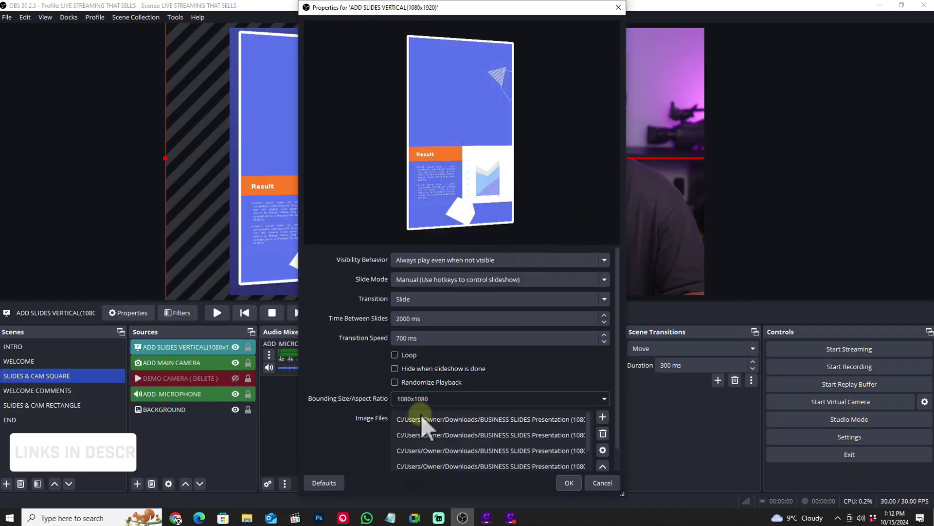
{"action": "scroll", "coordinate": [622, 441], "scroll_direction": "down", "scroll_amount": 2}
{"action": "scroll", "coordinate": [376, 308], "scroll_direction": "up", "scroll_amount": 2}
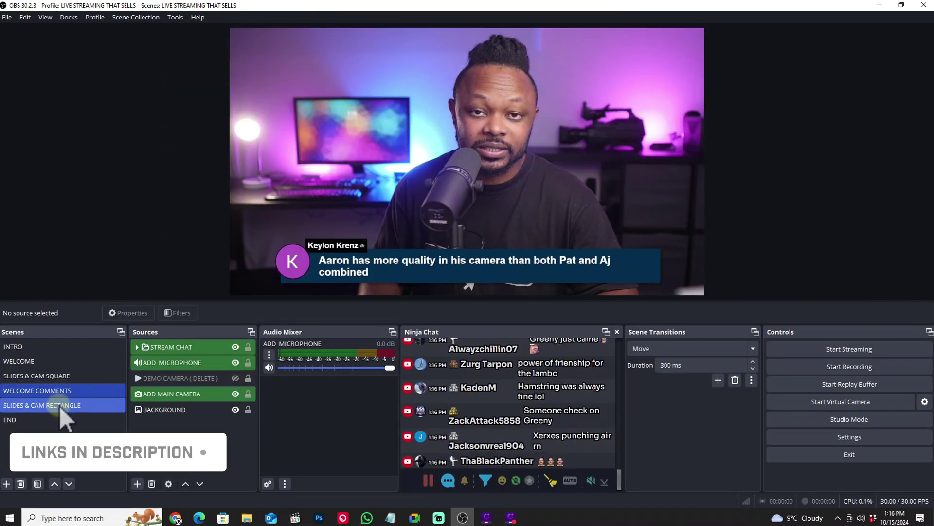
Show the SLIDES & CAM RECTANGLE scene and advance the slideshow to the Process slide.
{"action": "left_click", "coordinate": [63, 405]}
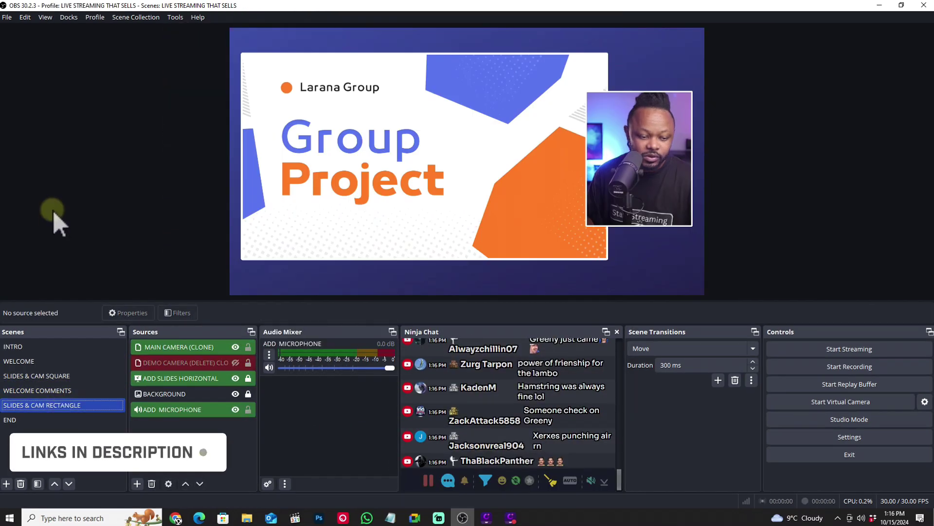
{"action": "key", "text": "Up"}
{"action": "left_click", "coordinate": [54, 406]}
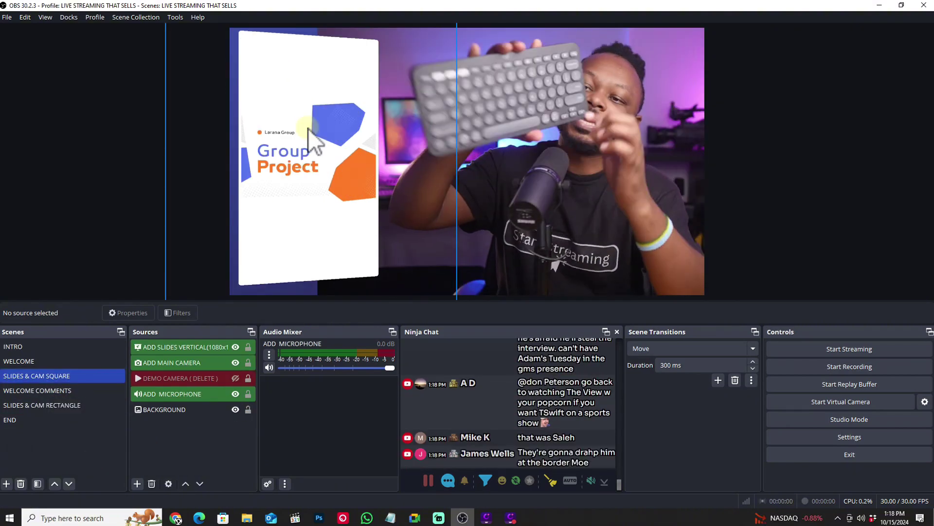
{"action": "left_click", "coordinate": [175, 18]}
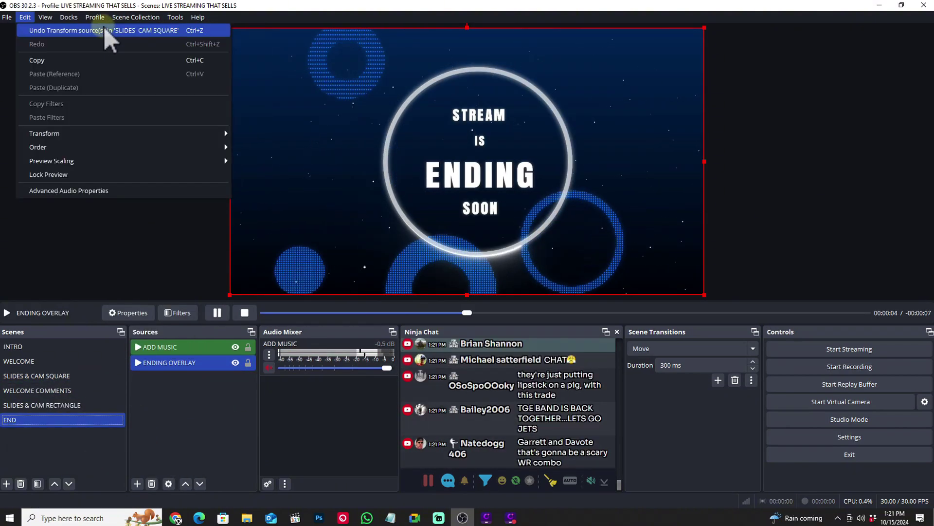
{"action": "left_click", "coordinate": [579, 177]}
{"action": "left_click", "coordinate": [272, 125]}
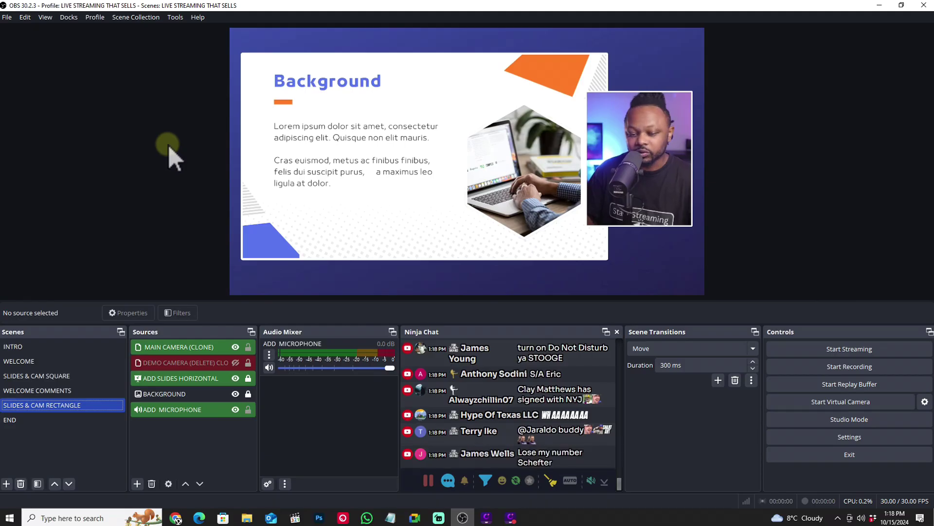
{"action": "left_click", "coordinate": [42, 394]}
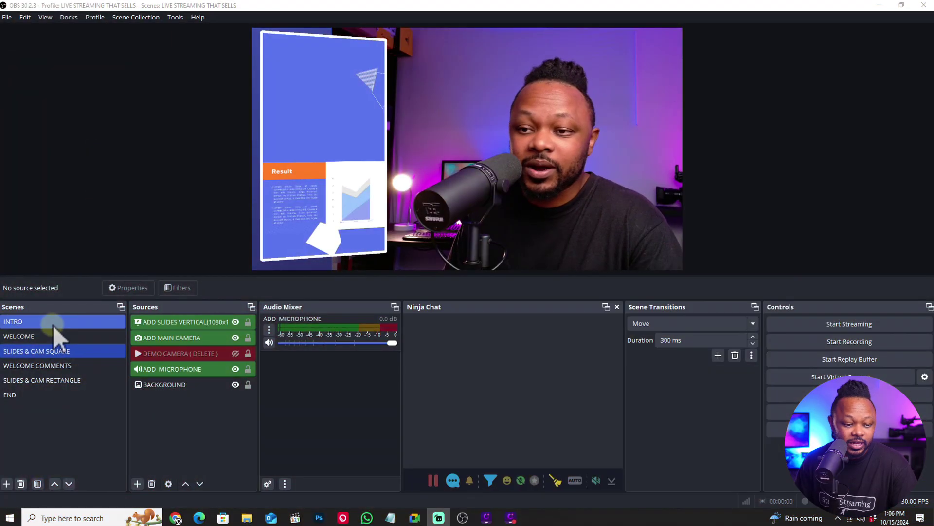
Go live on INTRO so the 'Live stream is starting in' countdown and intro music play.
{"action": "left_click", "coordinate": [54, 325]}
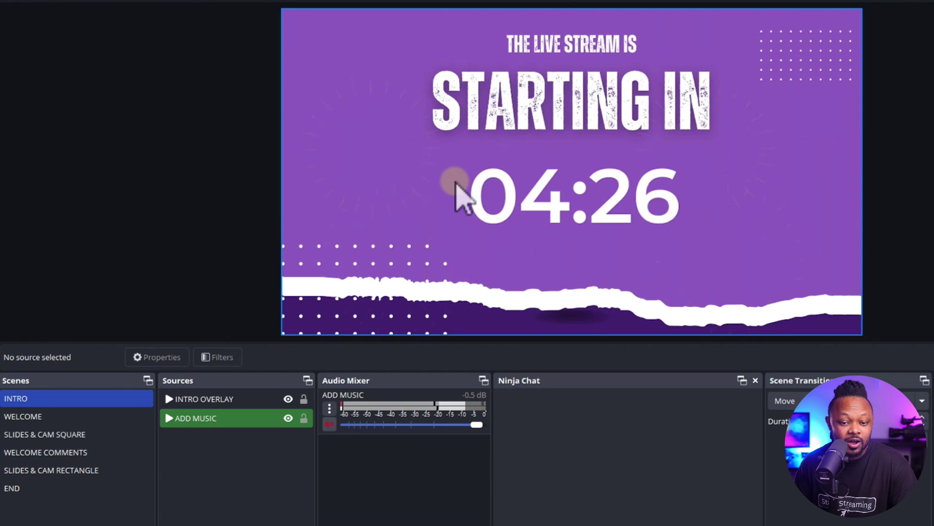
{"action": "left_click", "coordinate": [247, 402]}
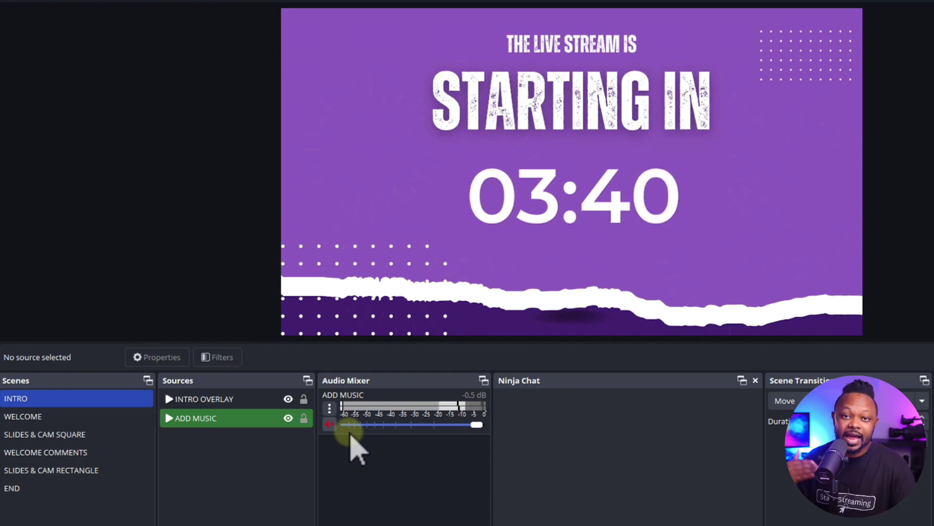
{"action": "left_click", "coordinate": [330, 424]}
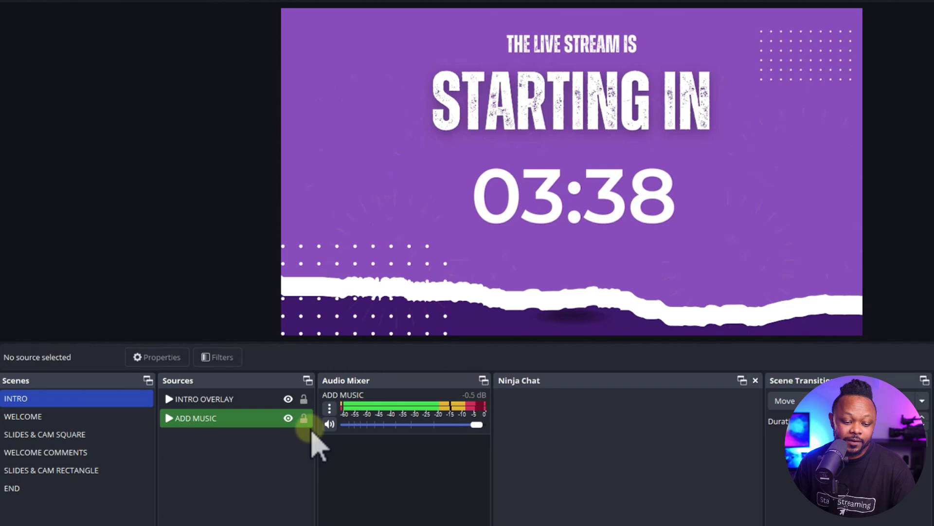
{"action": "left_click", "coordinate": [330, 425]}
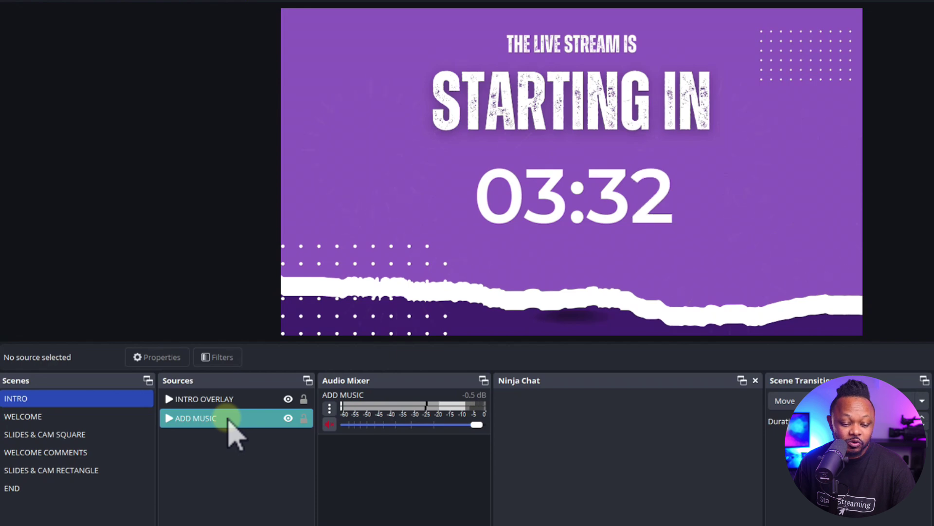
{"action": "left_click", "coordinate": [227, 398]}
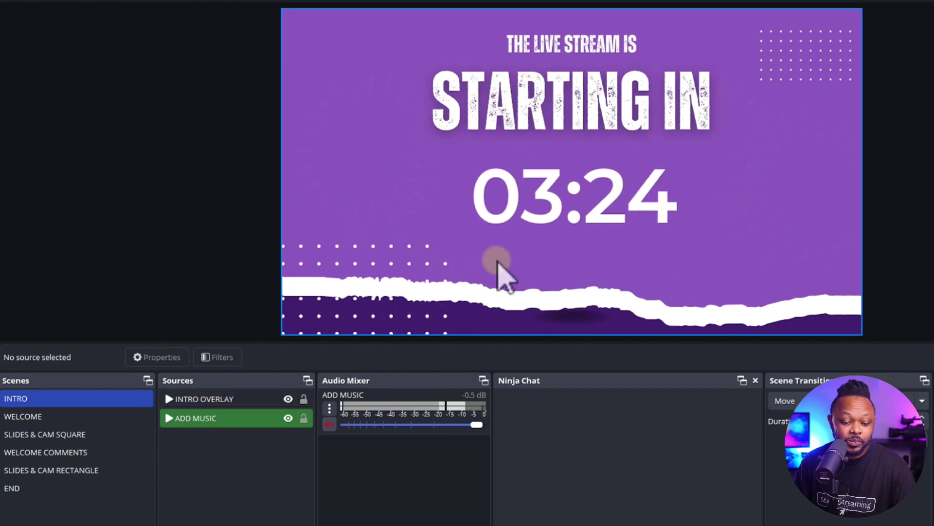
{"action": "left_click", "coordinate": [249, 399]}
{"action": "right_click", "coordinate": [250, 399]}
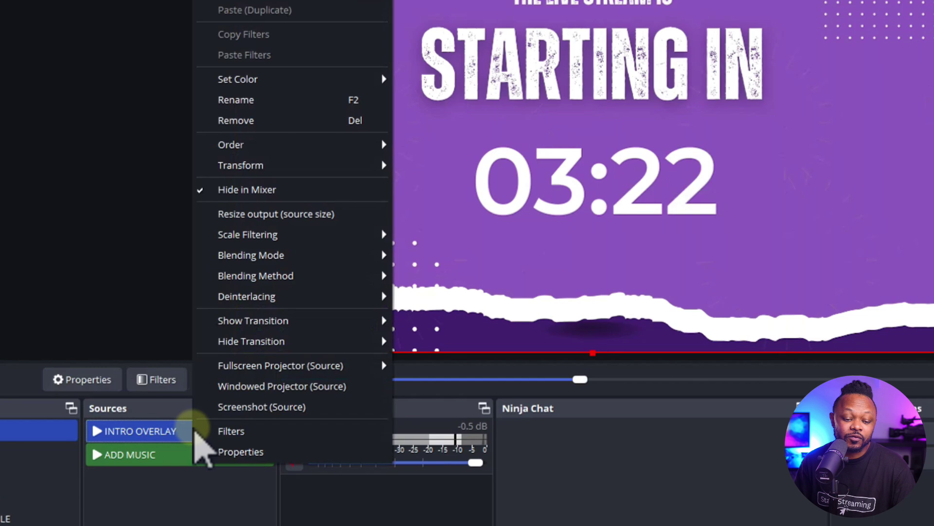
{"action": "left_click", "coordinate": [241, 451]}
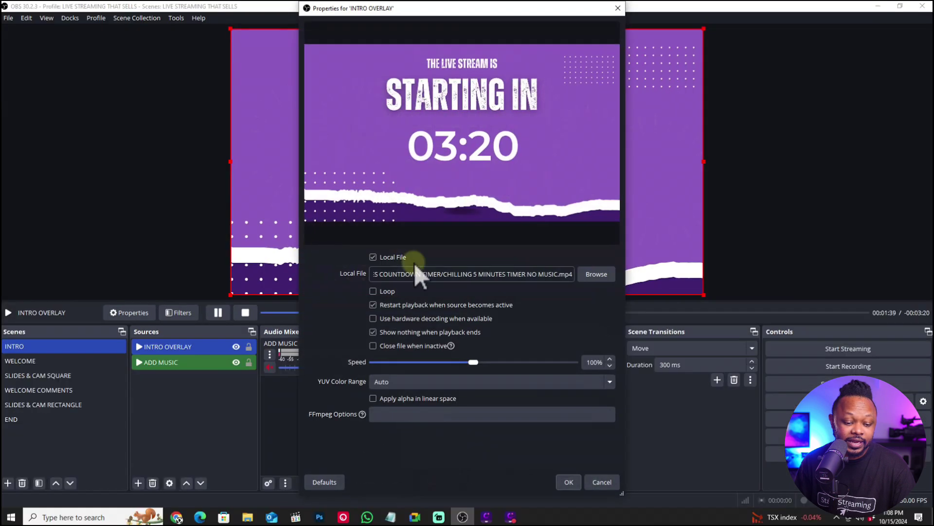
{"action": "left_click", "coordinate": [597, 278]}
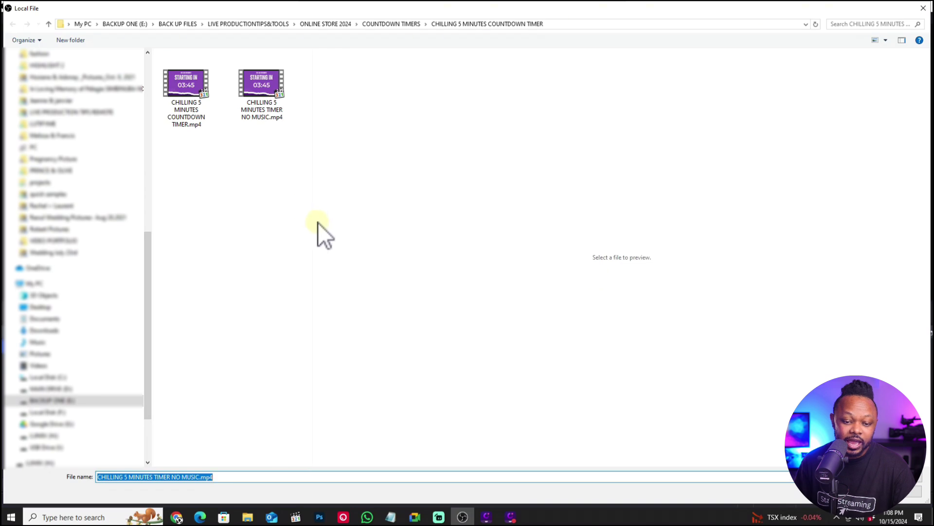
{"action": "key", "text": "Return"}
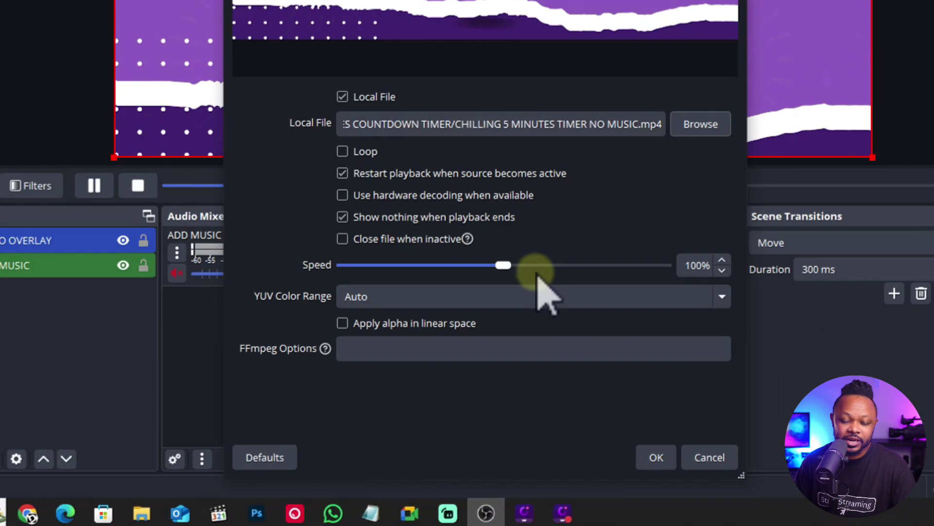
{"action": "left_click", "coordinate": [710, 460]}
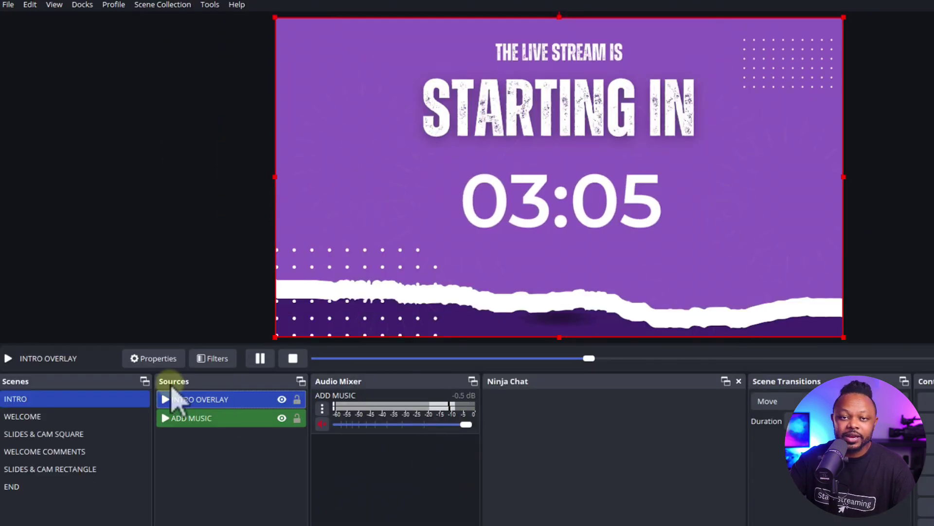
{"action": "left_click", "coordinate": [202, 419]}
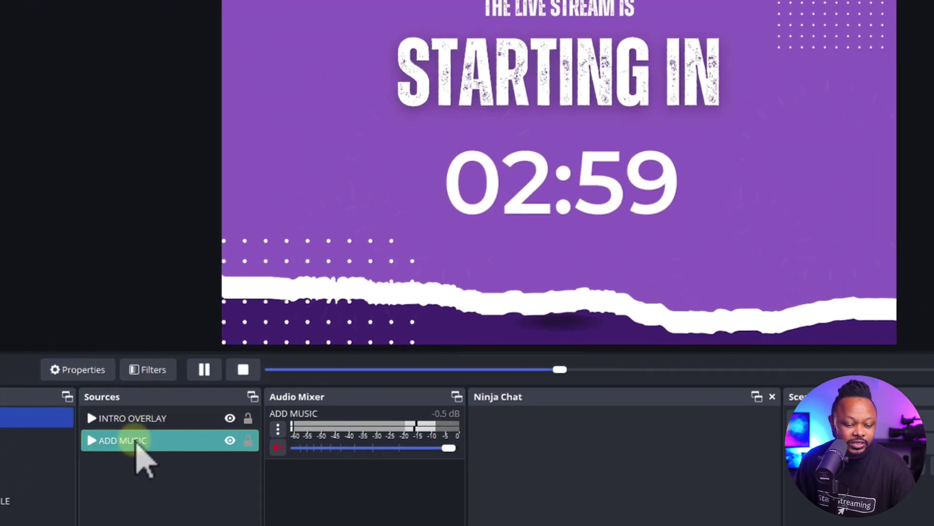
{"action": "right_click", "coordinate": [203, 420]}
{"action": "left_click", "coordinate": [156, 447]}
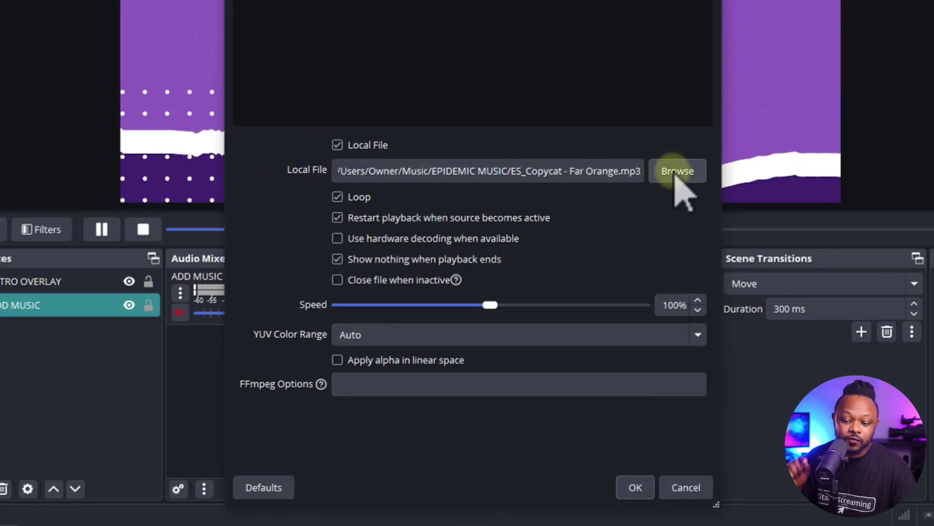
{"action": "left_click", "coordinate": [700, 488]}
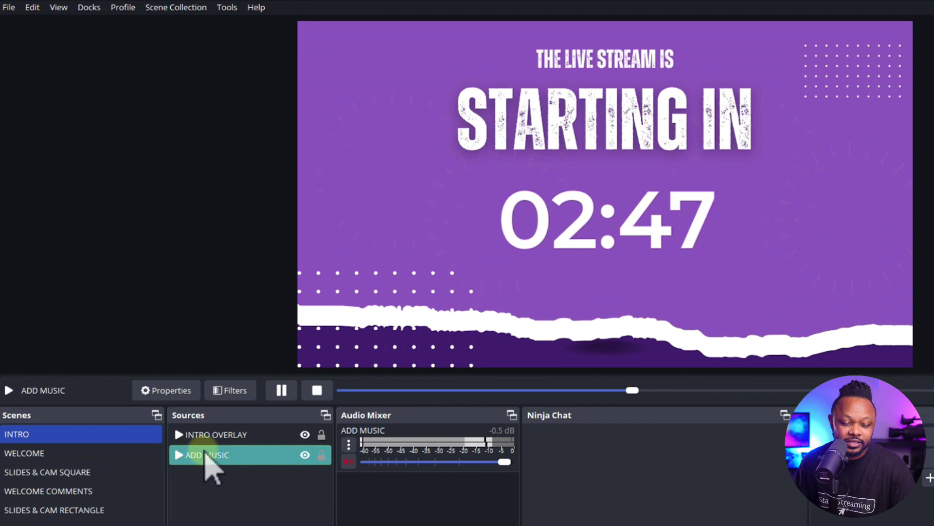
Set the WELCOME scene's ADD MAIN CAMERA device to Streamlabs Desktop Virtual Webcam.
{"action": "left_click", "coordinate": [53, 455]}
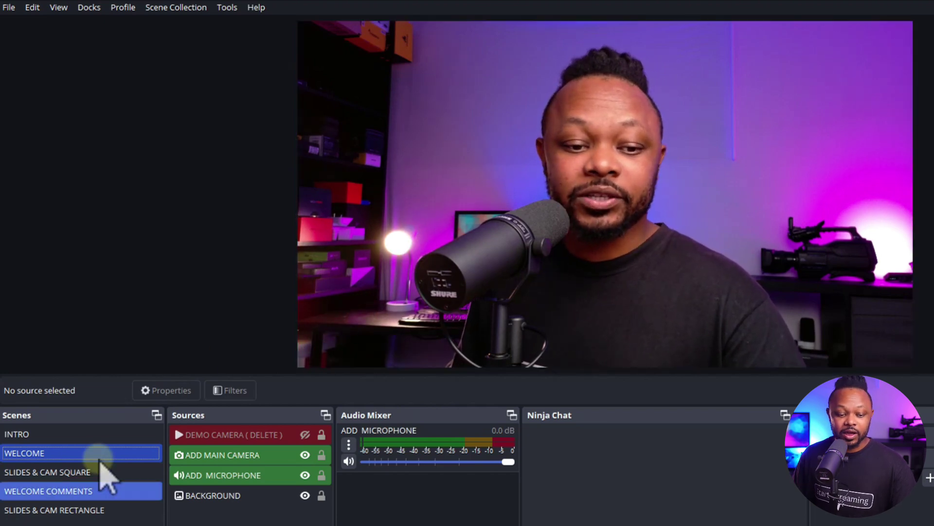
{"action": "left_click", "coordinate": [124, 453]}
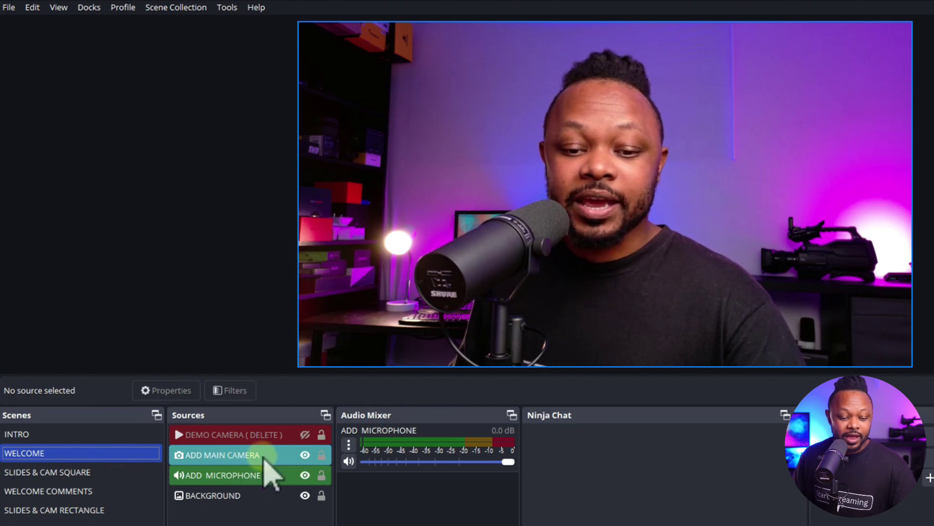
{"action": "right_click", "coordinate": [241, 460]}
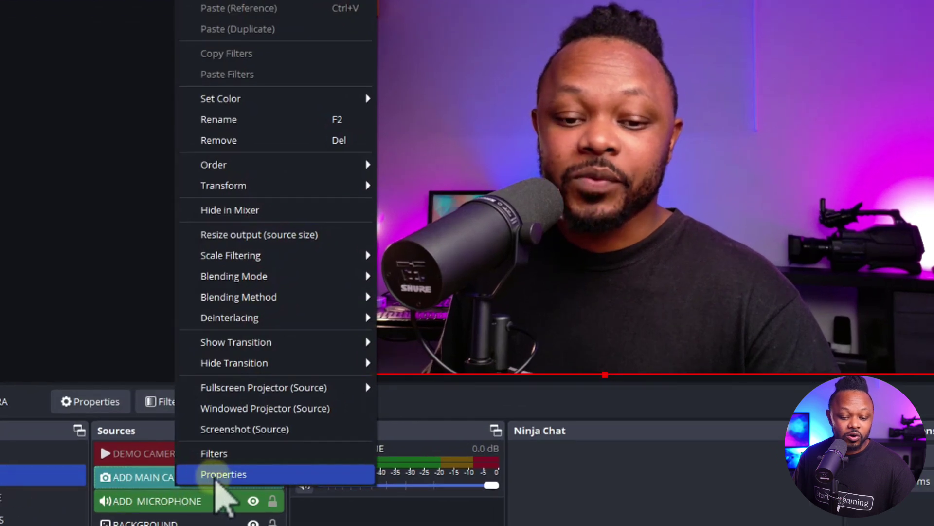
{"action": "left_click", "coordinate": [214, 475]}
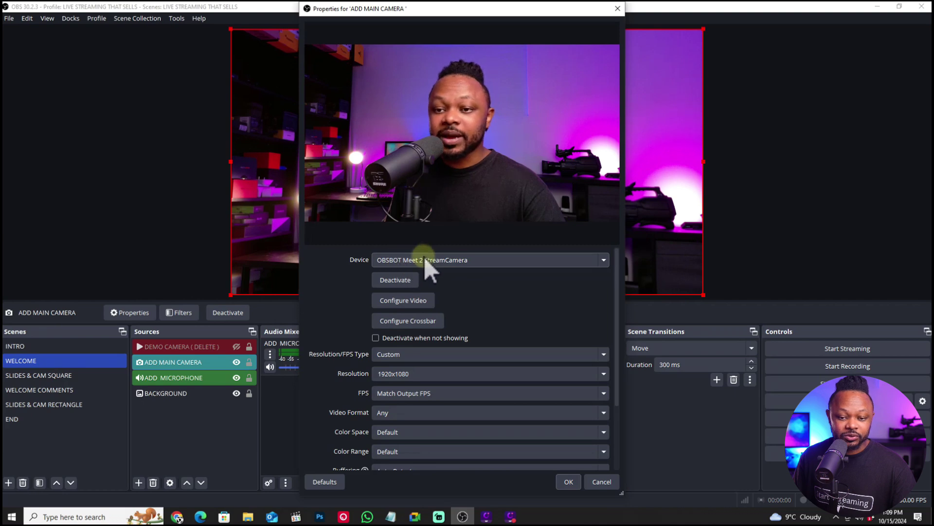
{"action": "left_click", "coordinate": [424, 260]}
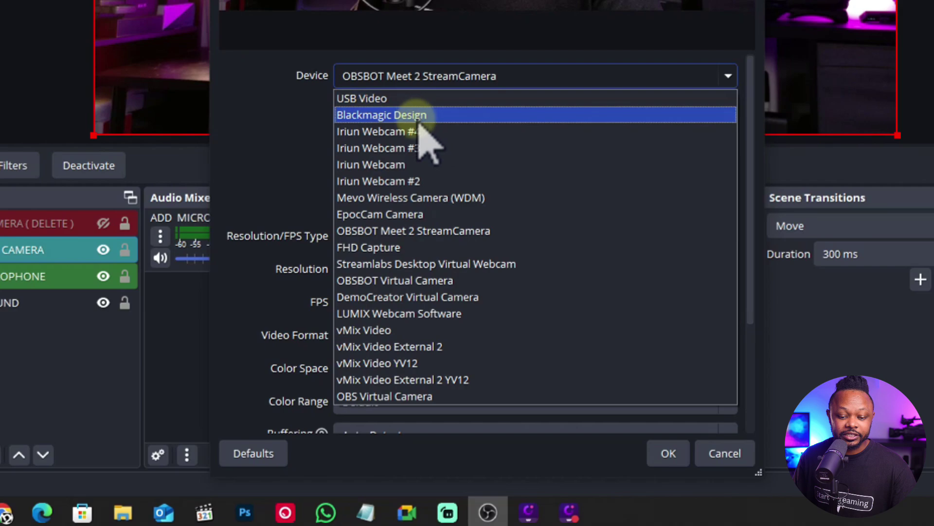
{"action": "key", "text": "Escape"}
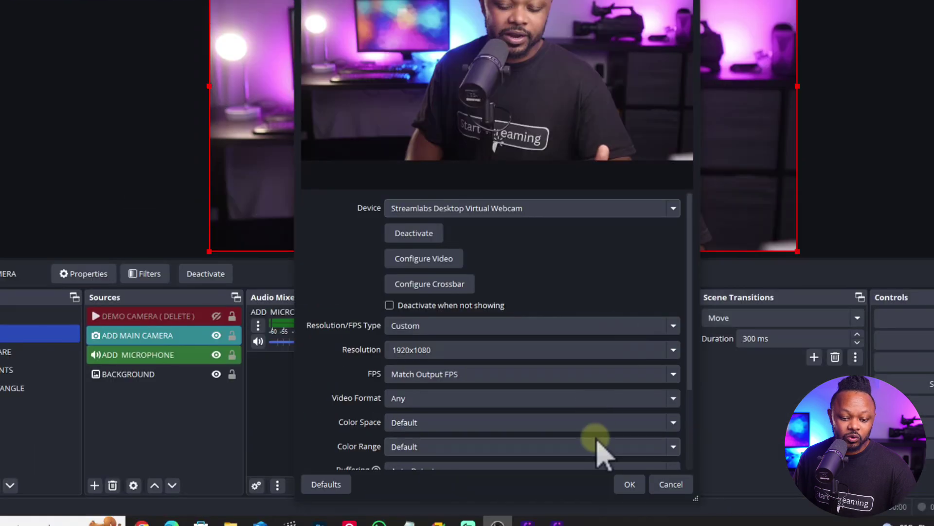
{"action": "left_click", "coordinate": [630, 484]}
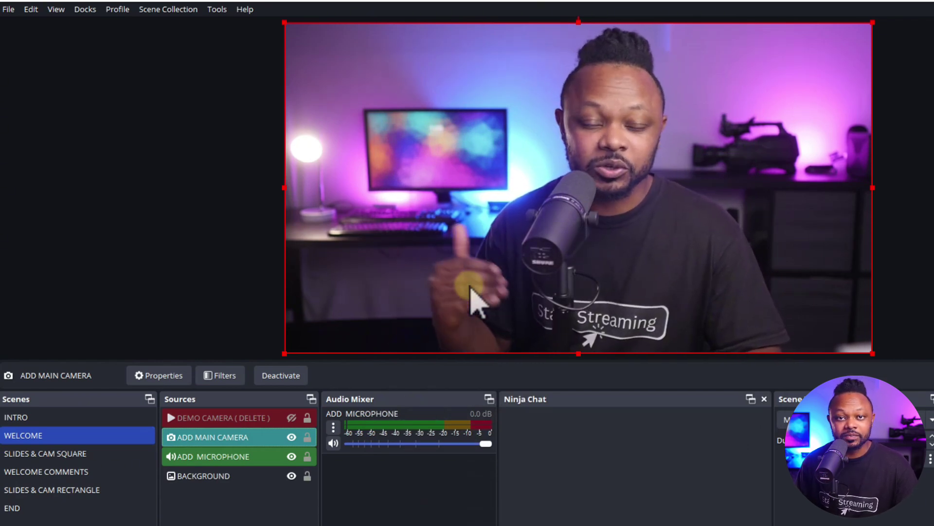
Lock the ADD MICROPHONE source in the WELCOME scene.
{"action": "left_click", "coordinate": [252, 475]}
{"action": "left_click", "coordinate": [225, 458]}
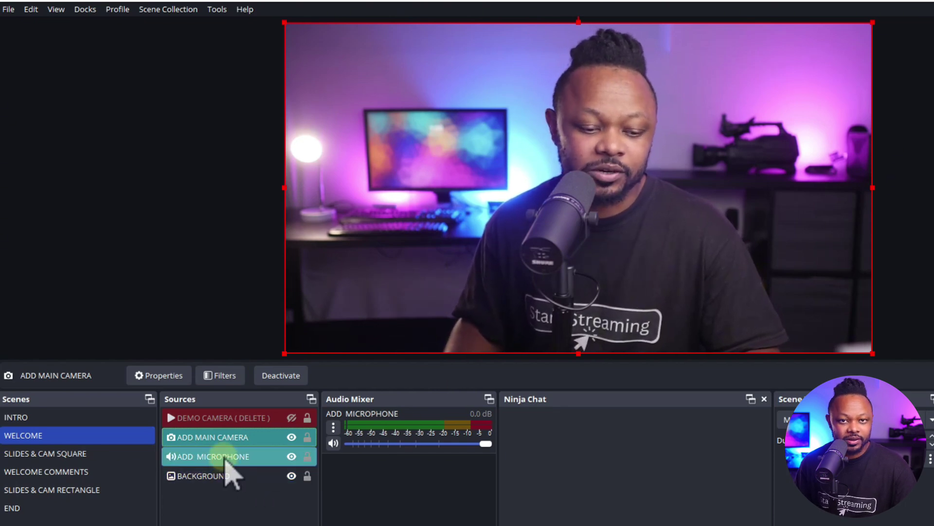
{"action": "left_click", "coordinate": [308, 456]}
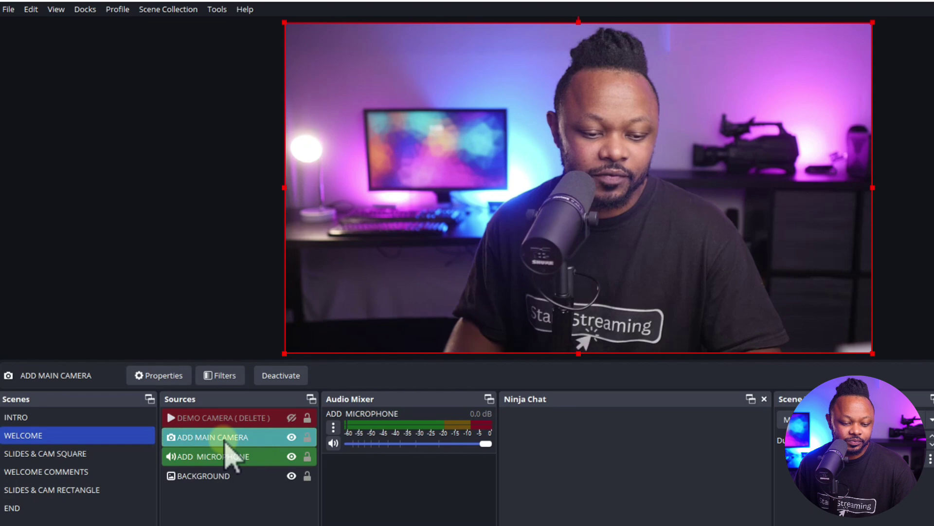
Confirm ADD MICROPHONE captures Speakers (RODECaster Duo Main Stereo), then close its properties.
{"action": "left_click", "coordinate": [219, 458], "text": "ctrl"}
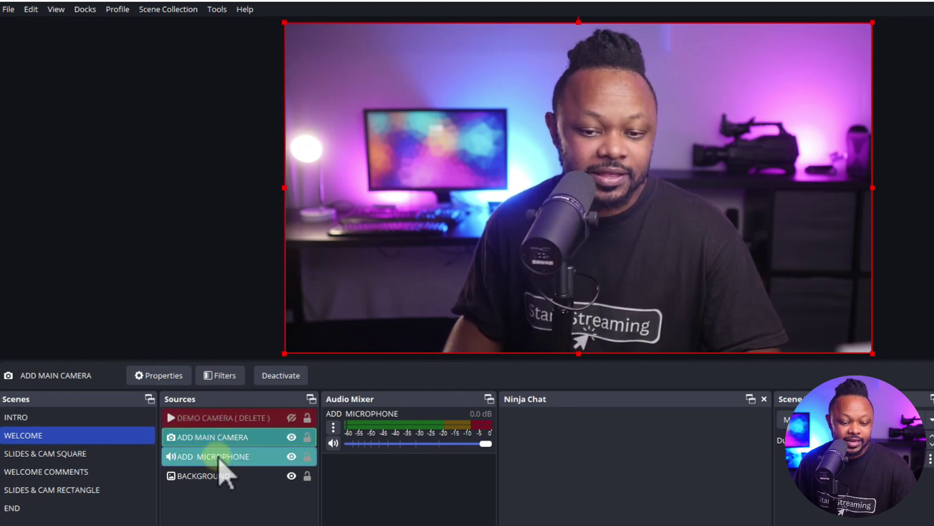
{"action": "left_click", "coordinate": [220, 459]}
{"action": "right_click", "coordinate": [222, 458]}
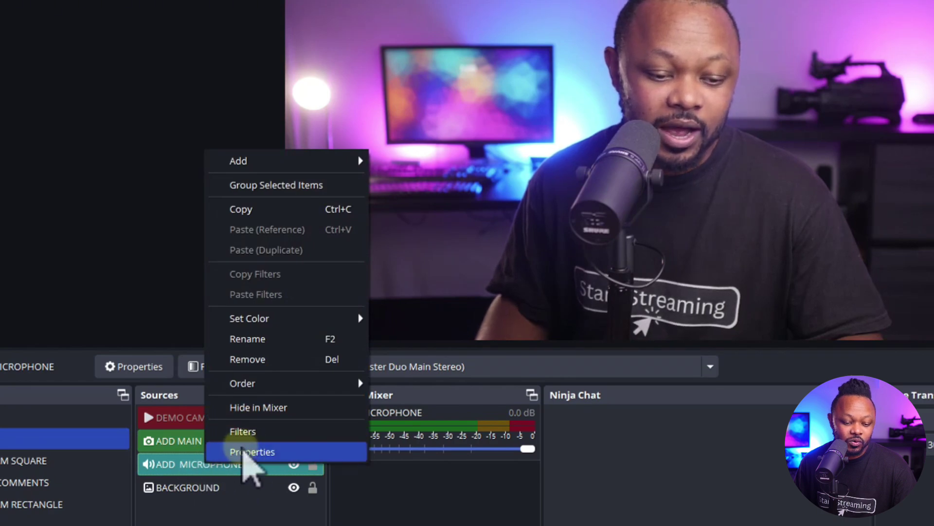
{"action": "left_click", "coordinate": [251, 452]}
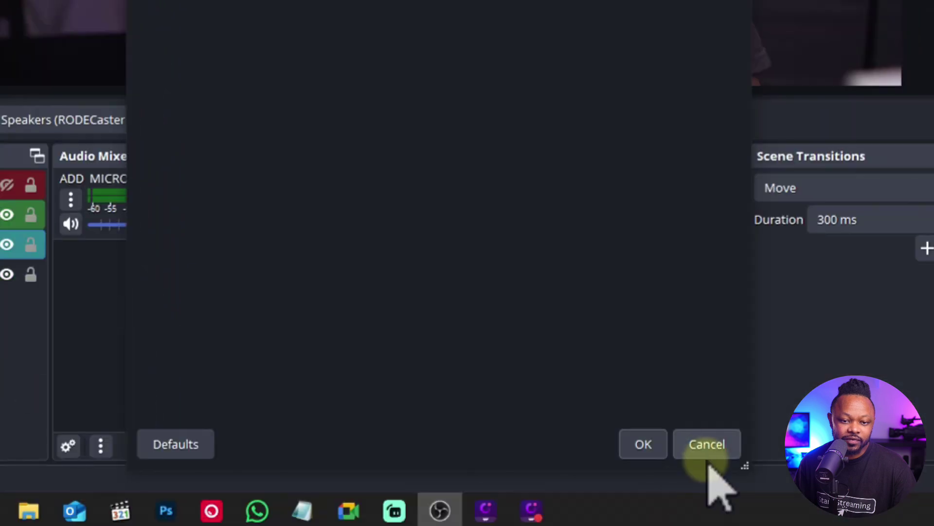
{"action": "left_click", "coordinate": [708, 453]}
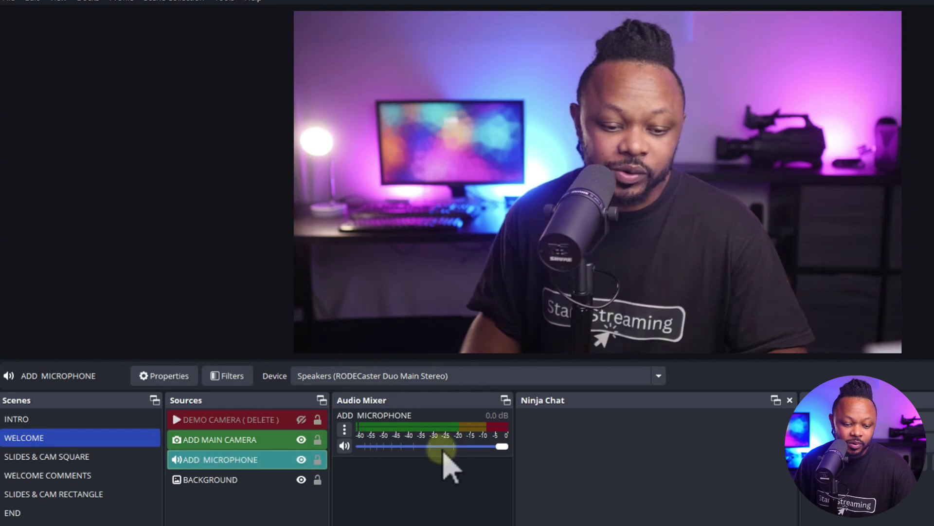
{"action": "left_click", "coordinate": [239, 441], "text": "ctrl"}
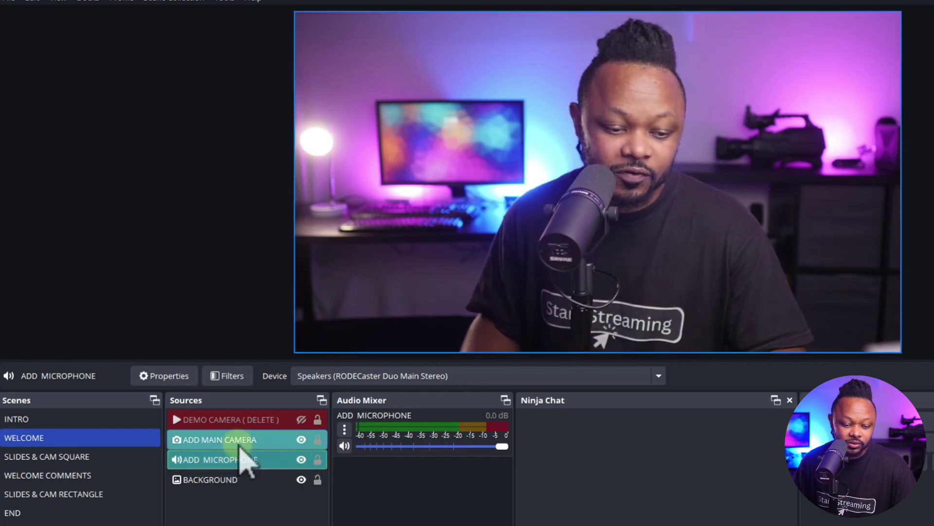
{"action": "left_click", "coordinate": [226, 481]}
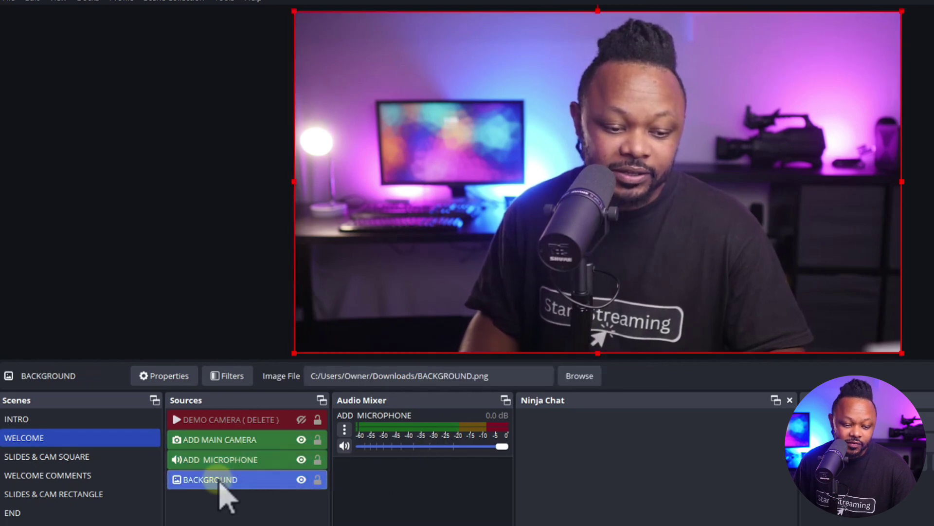
{"action": "left_click", "coordinate": [301, 460]}
{"action": "left_click", "coordinate": [301, 440]}
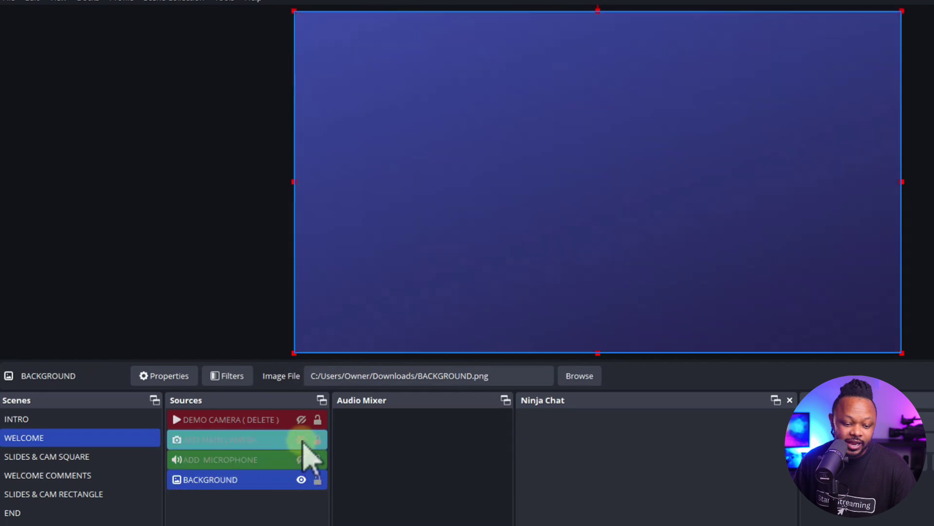
{"action": "left_click", "coordinate": [580, 194]}
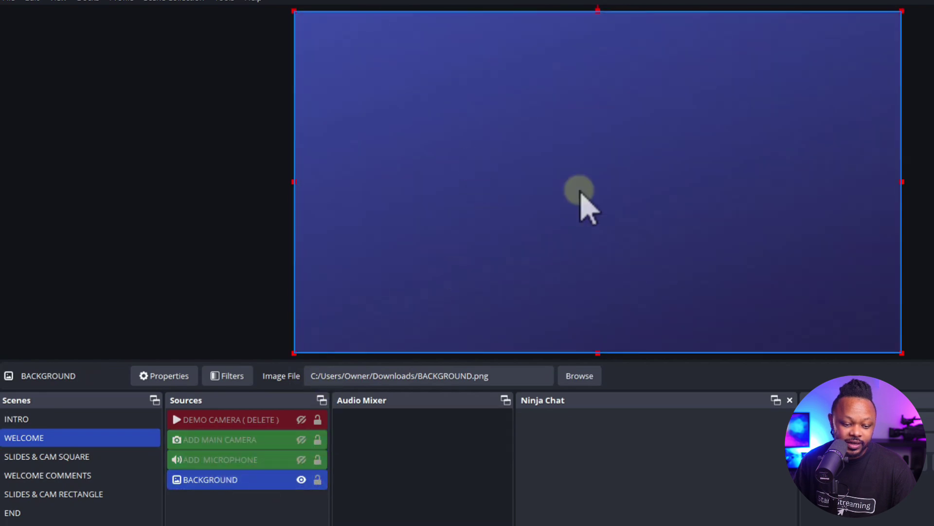
{"action": "left_click", "coordinate": [495, 217]}
{"action": "left_click", "coordinate": [469, 191]}
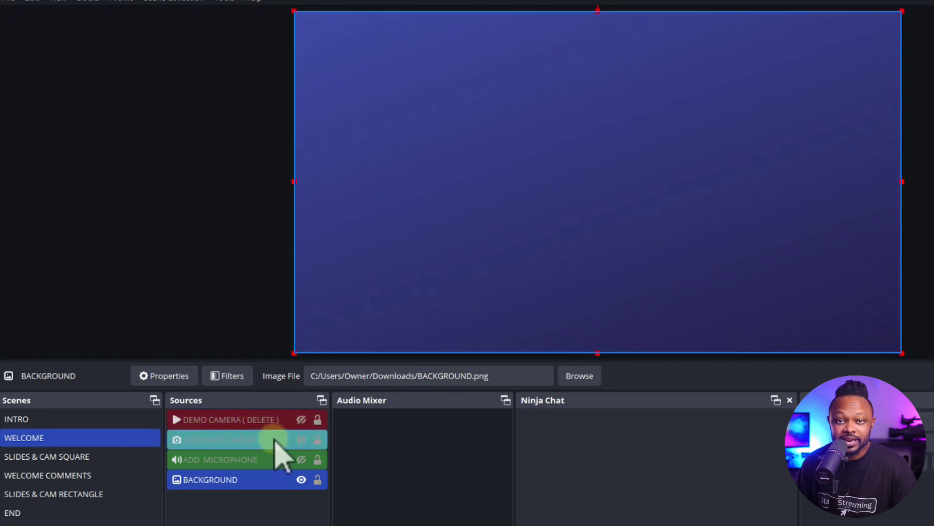
{"action": "left_click", "coordinate": [301, 419]}
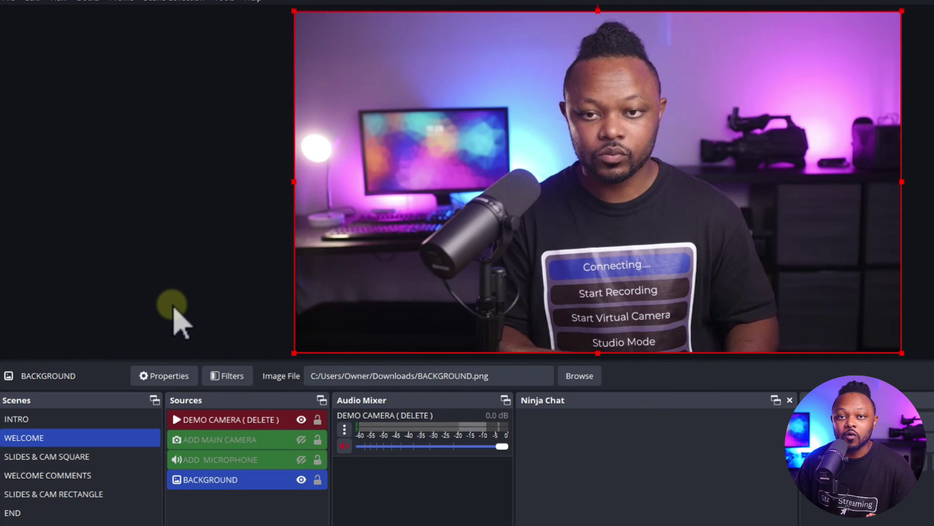
{"action": "left_click", "coordinate": [301, 420]}
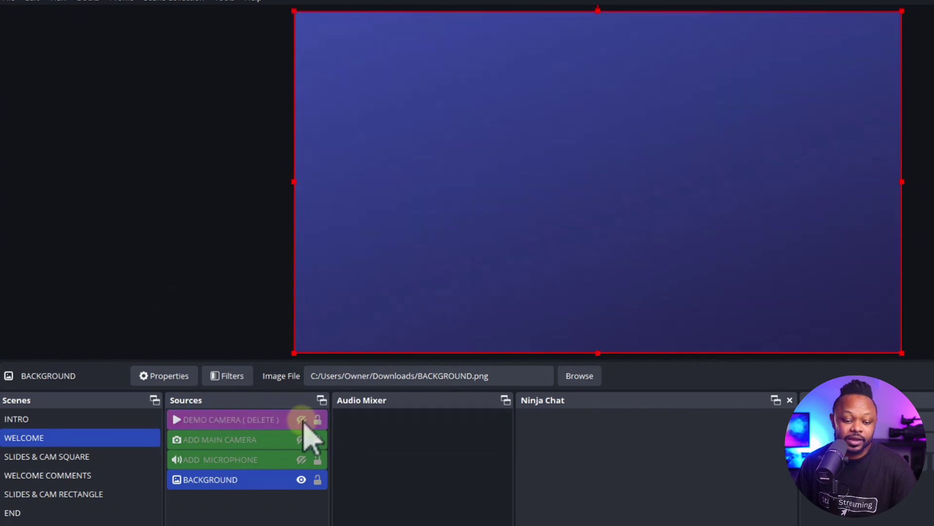
{"action": "left_click", "coordinate": [301, 439]}
{"action": "left_click", "coordinate": [301, 460]}
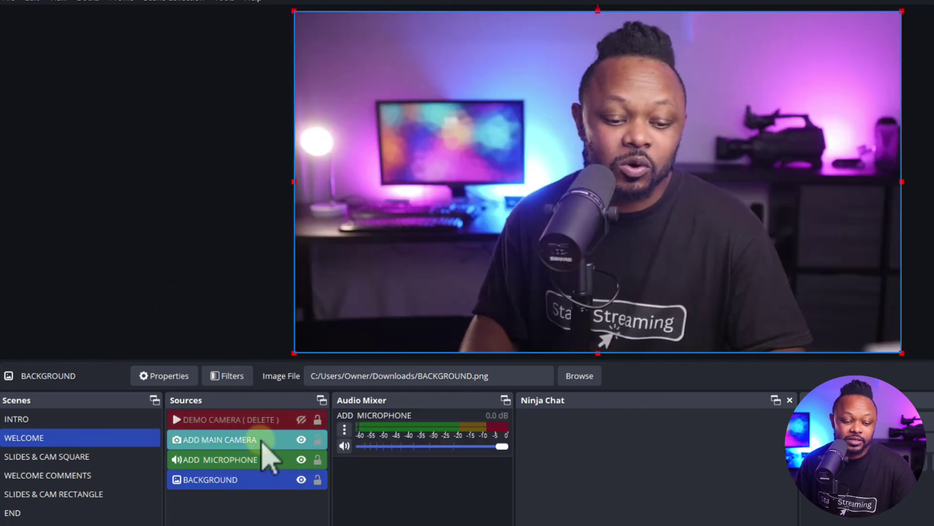
{"action": "right_click", "coordinate": [253, 419]}
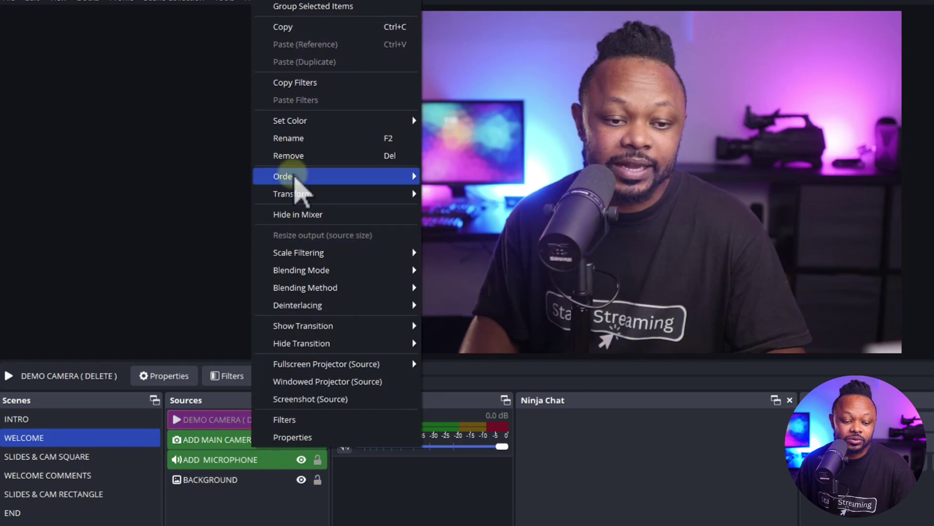
{"action": "left_click", "coordinate": [215, 440]}
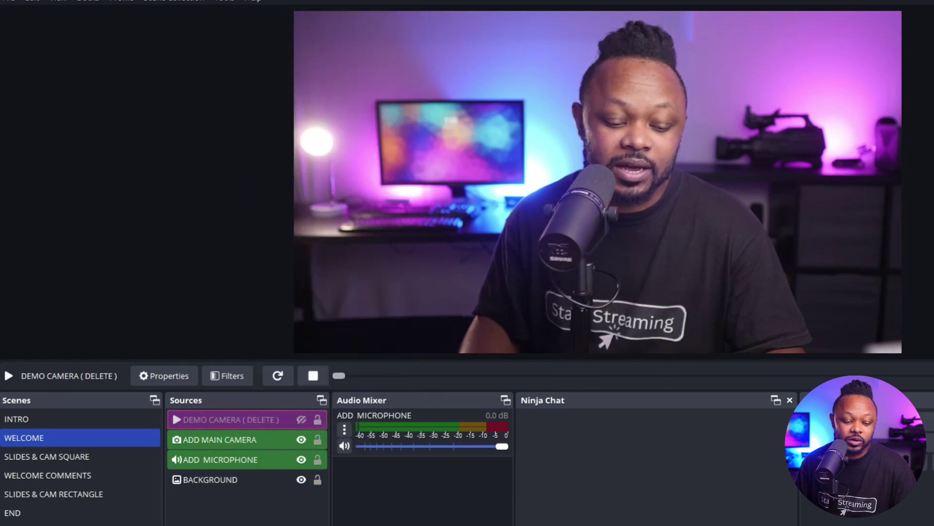
{"action": "left_click", "coordinate": [269, 419]}
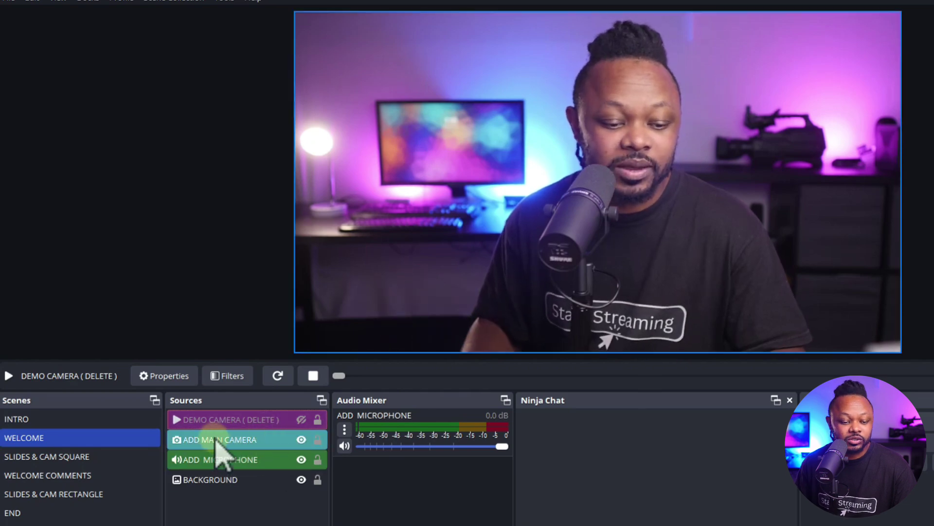
{"action": "left_click", "coordinate": [222, 479]}
{"action": "left_click", "coordinate": [142, 437]}
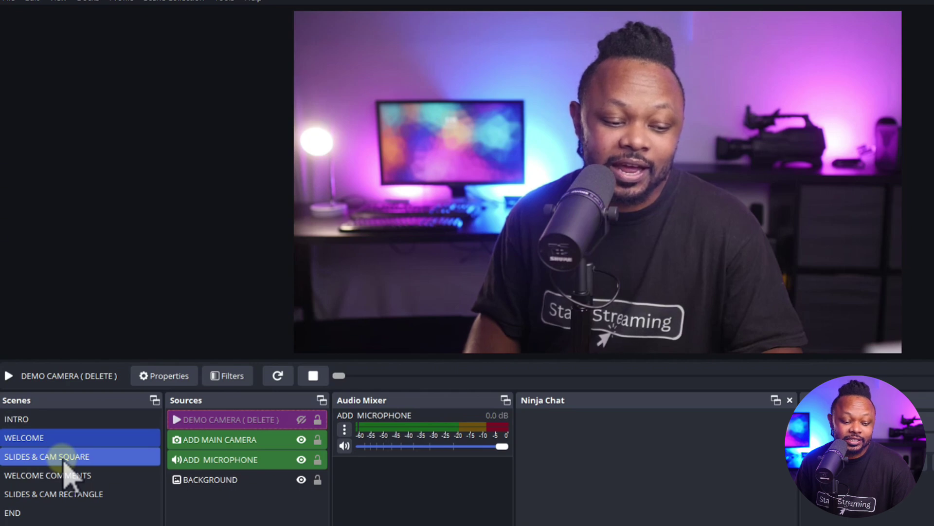
Toggle between the WELCOME and SLIDES & CAM SQUARE scenes, ending on SLIDES & CAM SQUARE.
{"action": "left_click", "coordinate": [63, 457]}
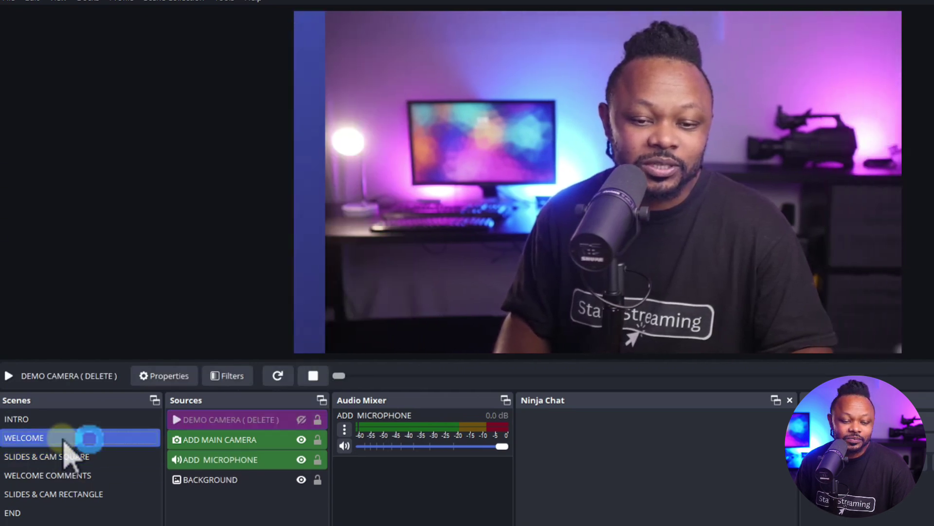
{"action": "left_click", "coordinate": [65, 457]}
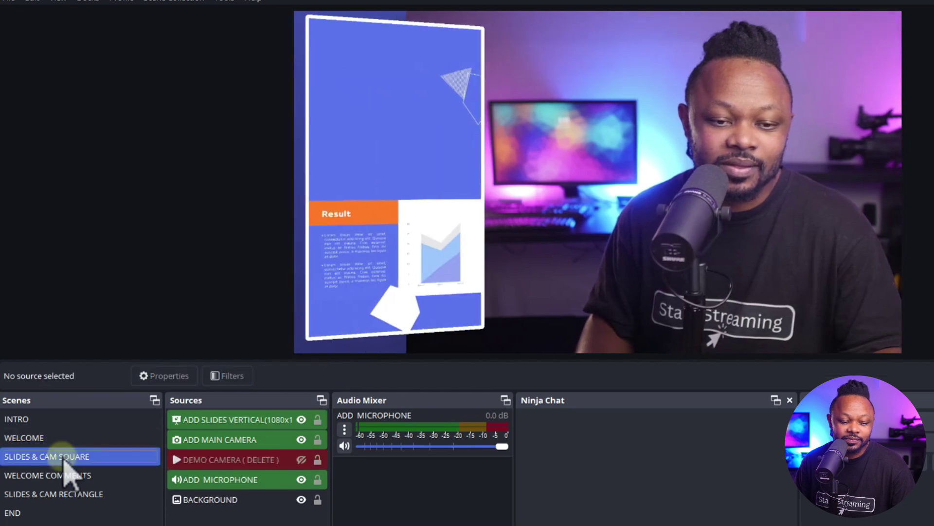
{"action": "left_click", "coordinate": [65, 438]}
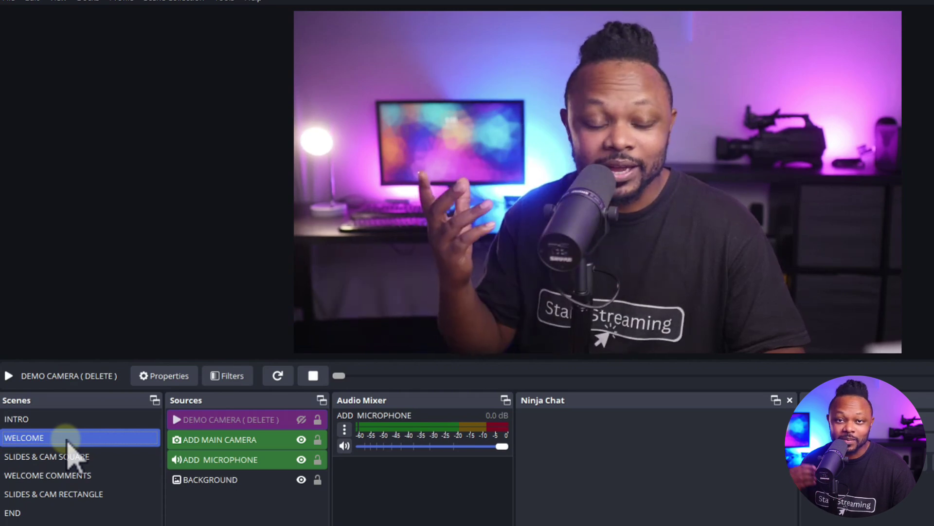
{"action": "left_click", "coordinate": [70, 456]}
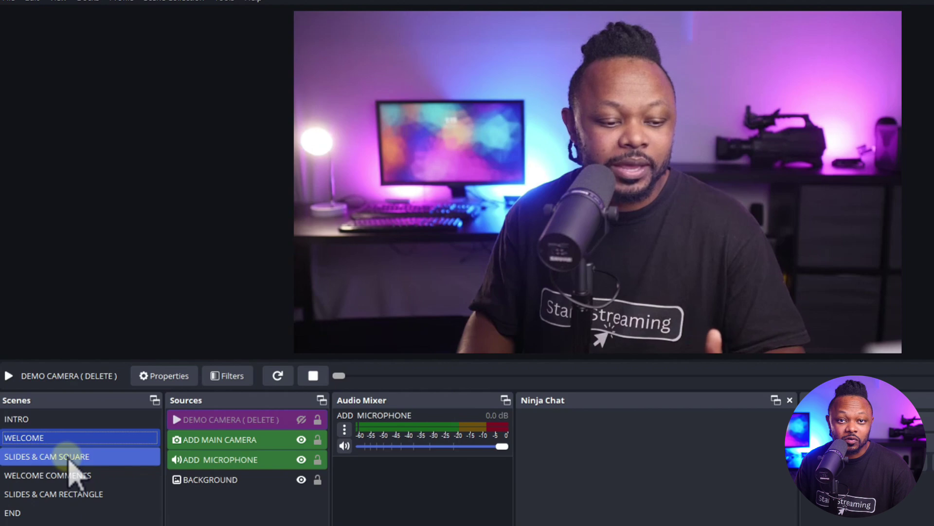
{"action": "left_click", "coordinate": [57, 460]}
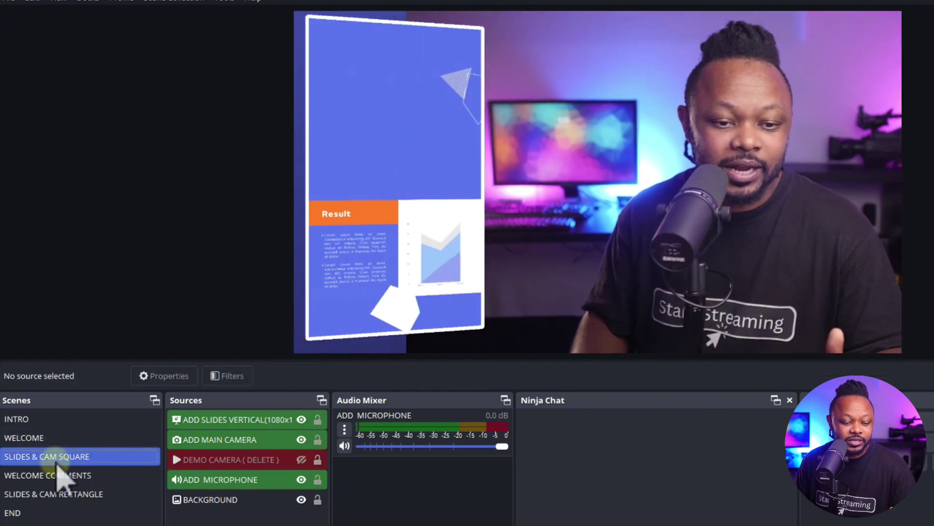
{"action": "left_click", "coordinate": [54, 440]}
{"action": "left_click", "coordinate": [51, 453]}
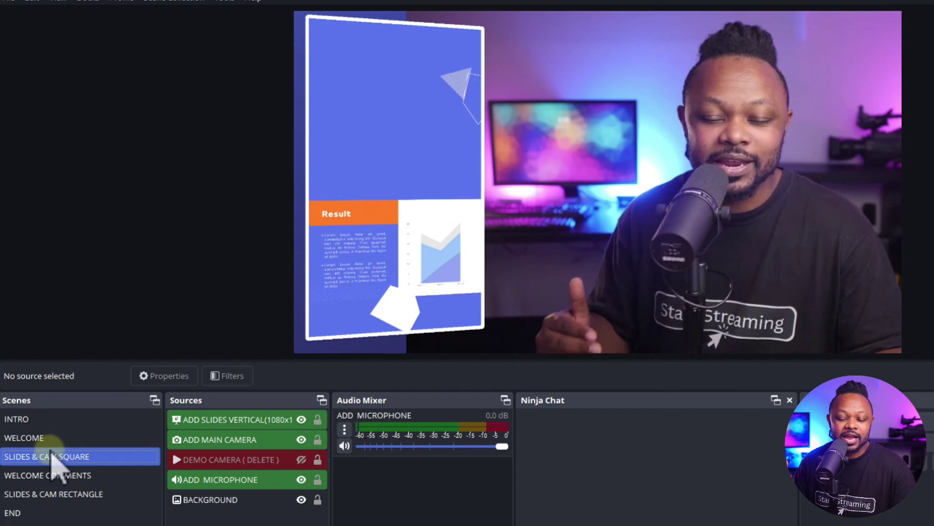
{"action": "left_click", "coordinate": [53, 440]}
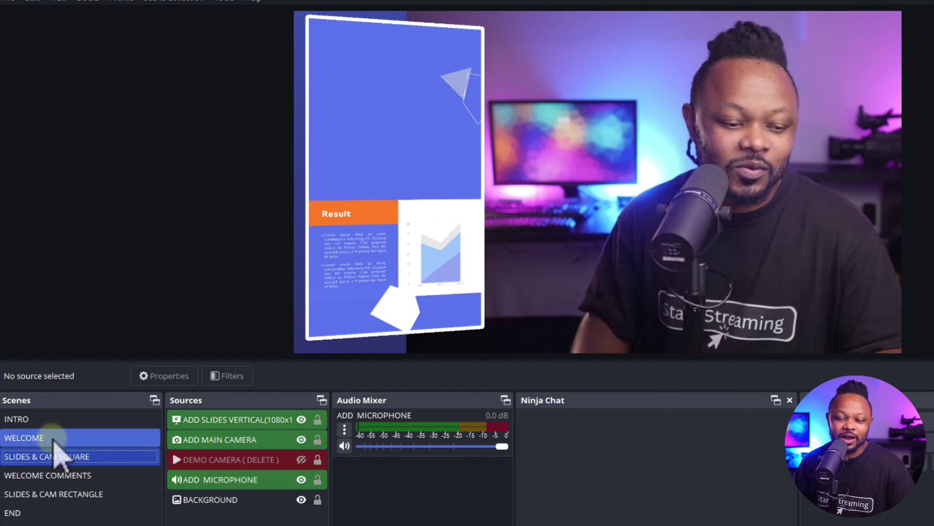
{"action": "left_click", "coordinate": [57, 456]}
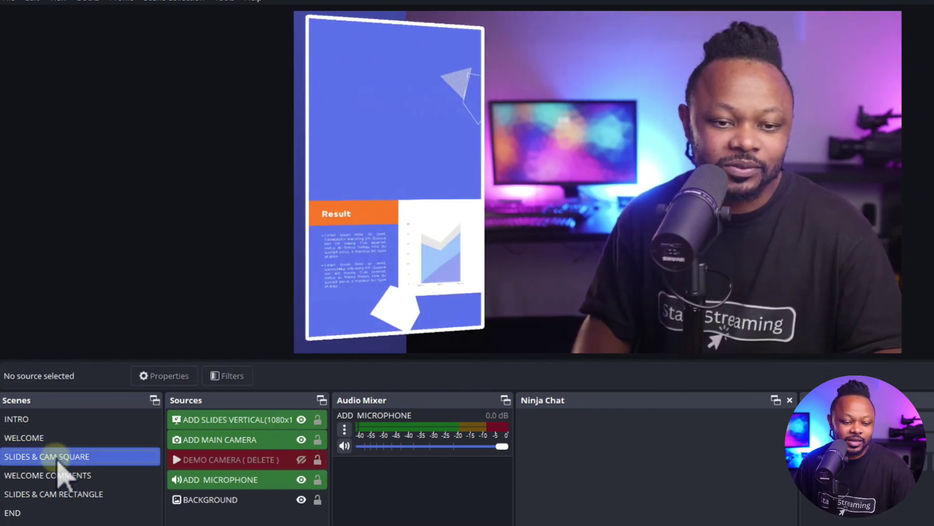
Select the background, main camera and vertical slides sources in turn.
{"action": "left_click", "coordinate": [185, 307]}
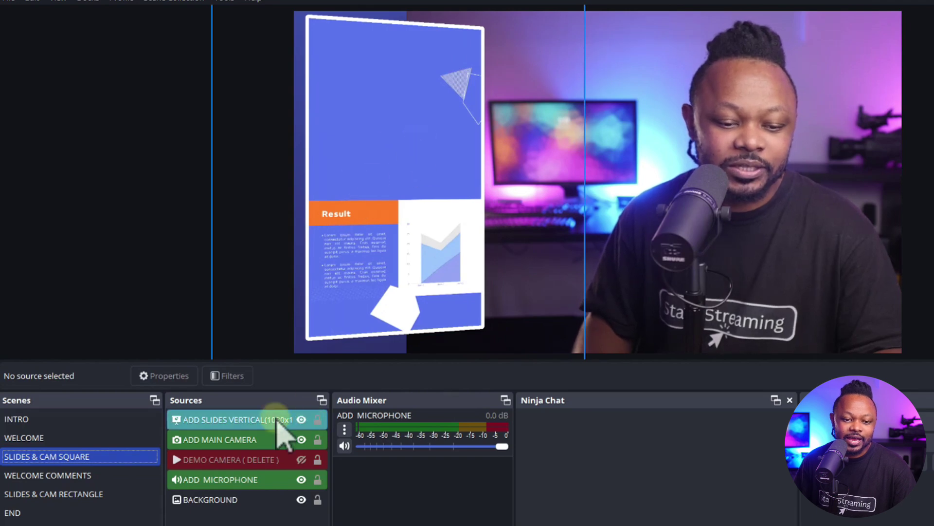
{"action": "left_click", "coordinate": [244, 500]}
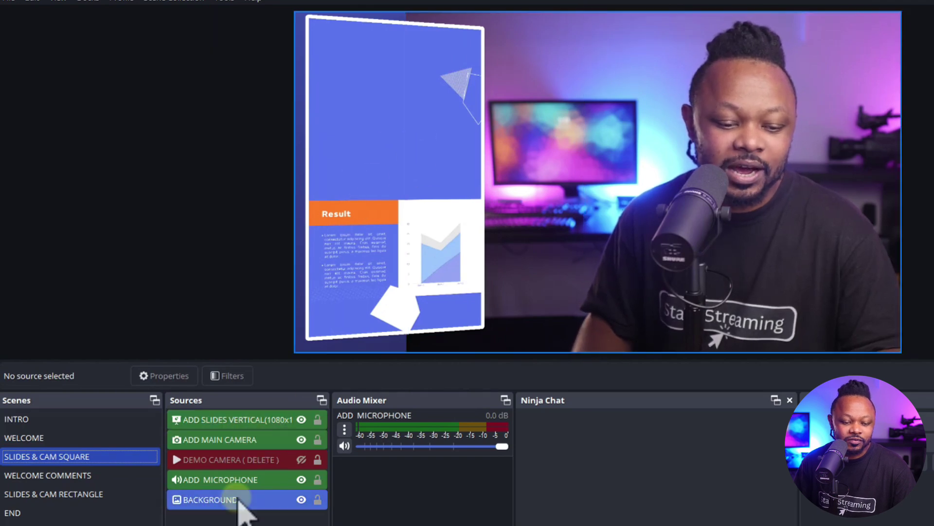
{"action": "left_click", "coordinate": [275, 504], "text": "ctrl"}
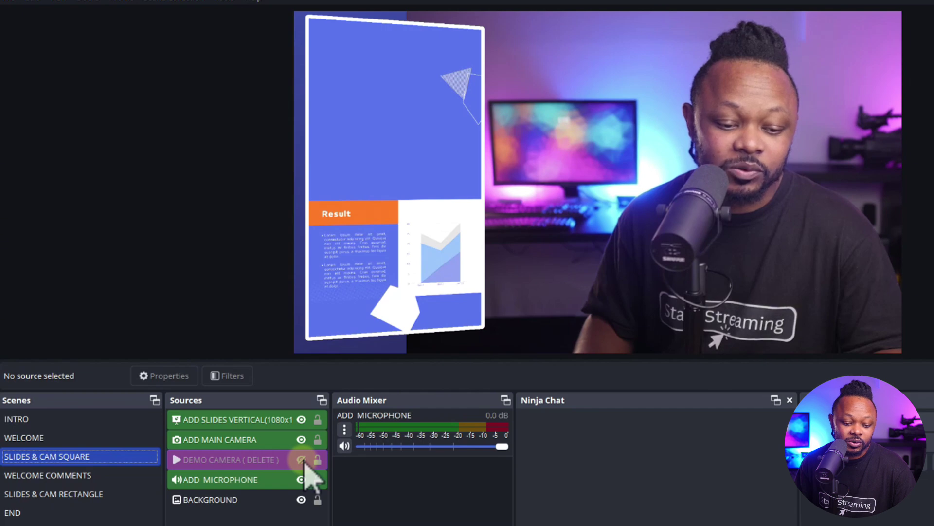
{"action": "left_click", "coordinate": [296, 440]}
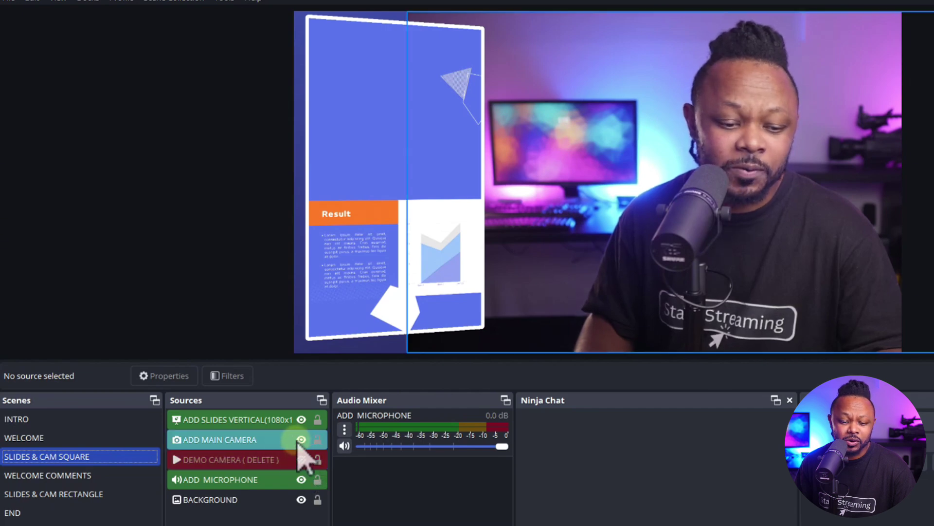
{"action": "left_click", "coordinate": [263, 420]}
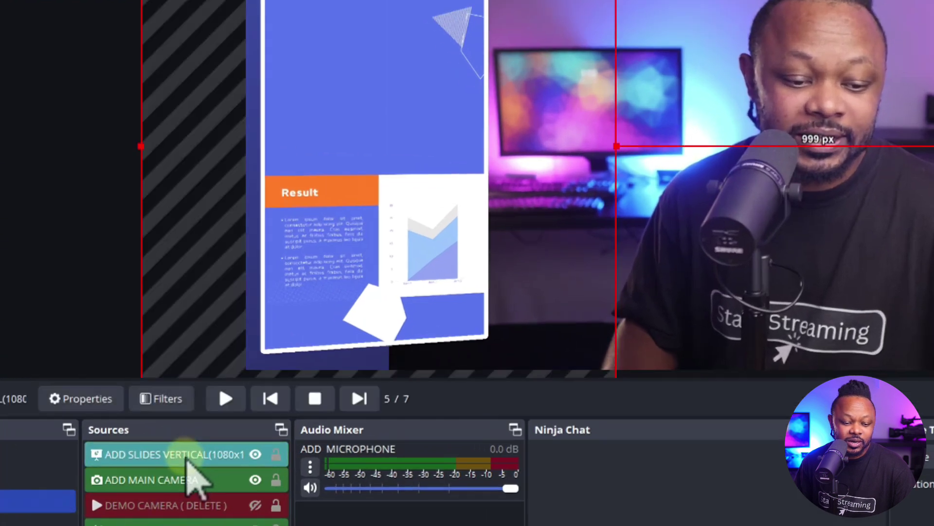
Look through the ADD SLIDES VERTICAL slideshow settings and image list, then bring up File Explorer.
{"action": "right_click", "coordinate": [187, 456]}
{"action": "left_click", "coordinate": [254, 443]}
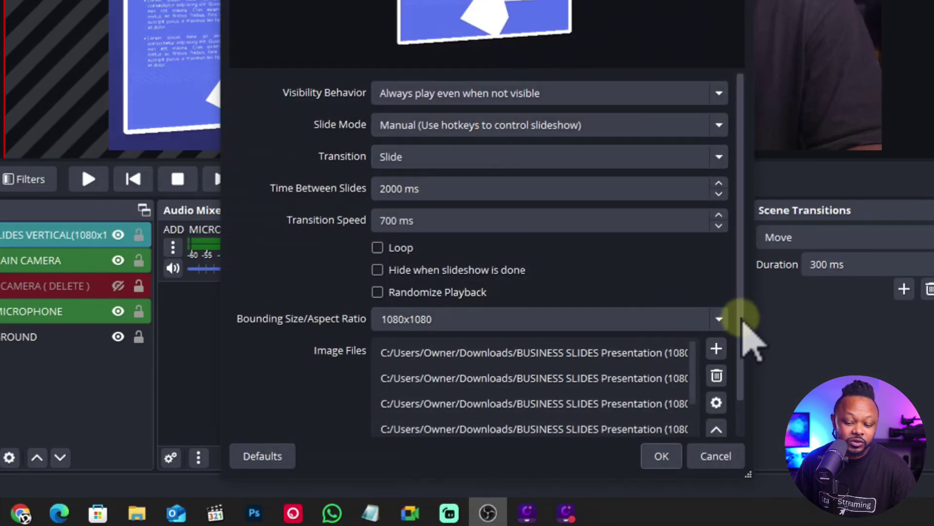
{"action": "left_click_drag", "start_coordinate": [741, 319], "coordinate": [761, 292]}
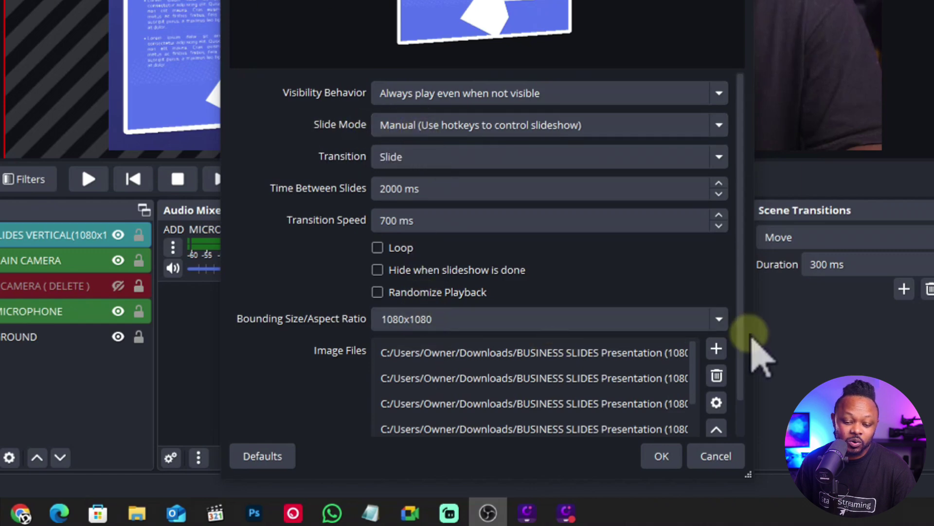
{"action": "scroll", "coordinate": [745, 342], "scroll_direction": "down", "scroll_amount": 1}
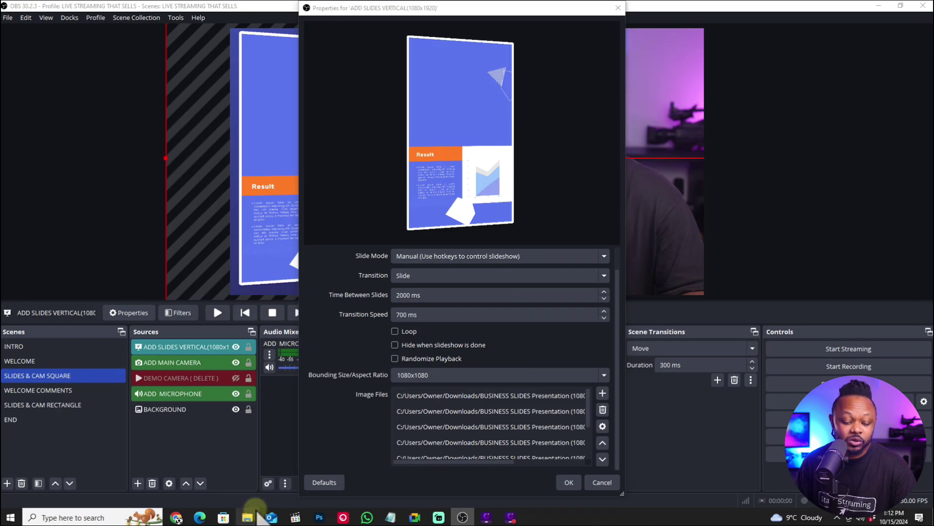
{"action": "left_click", "coordinate": [249, 516]}
Open the BUSINESS SLIDES Presentation (1080 x 1080 px) folder in Downloads.
{"action": "left_click", "coordinate": [43, 122]}
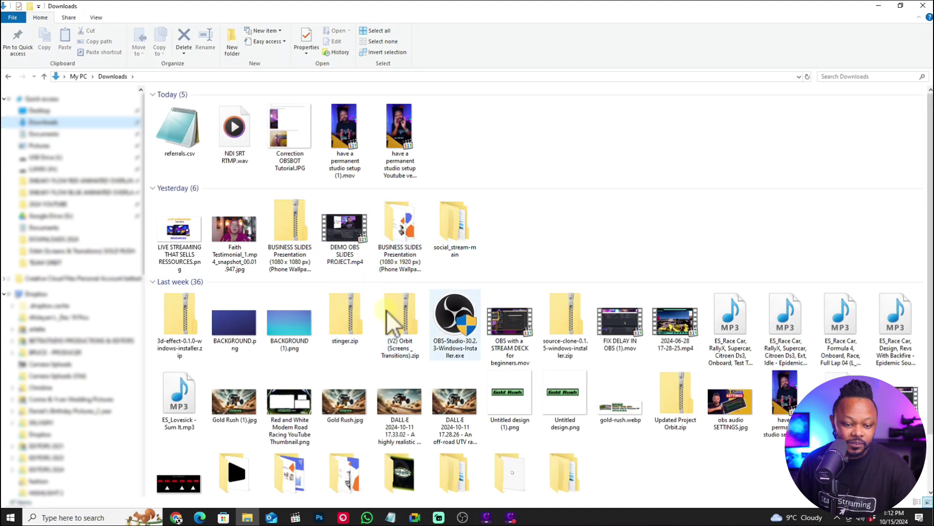
{"action": "scroll", "coordinate": [579, 429], "scroll_direction": "down", "scroll_amount": 1}
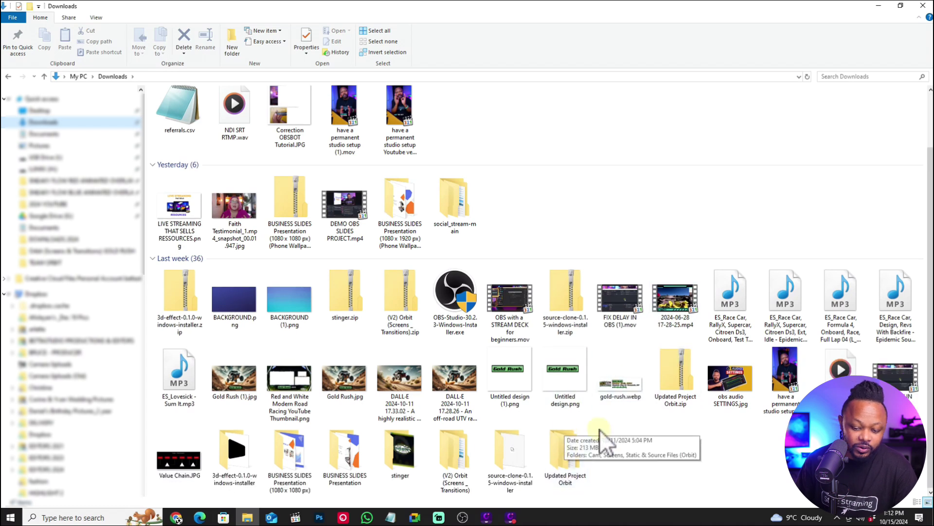
{"action": "double_click", "coordinate": [300, 459]}
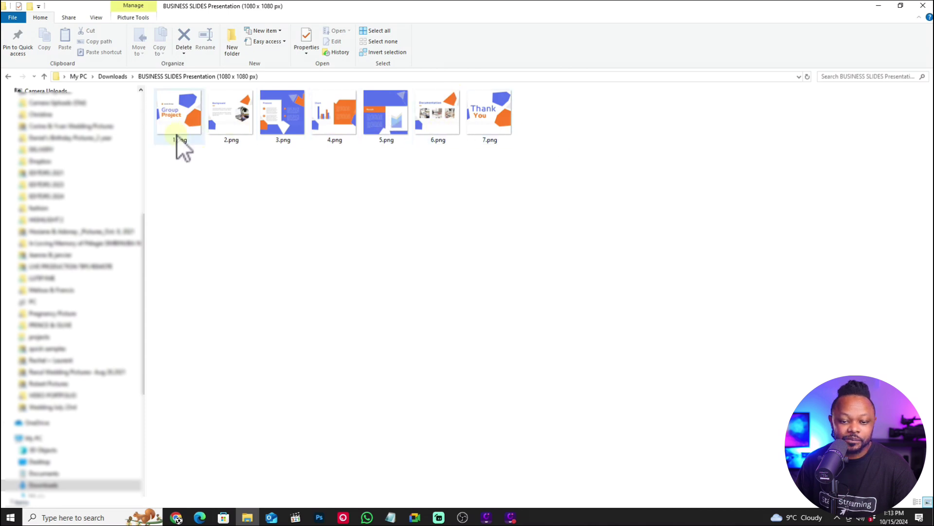
Preview 1.png in the image viewer, select all seven slide PNGs, and return to OBS.
{"action": "key", "text": "Return"}
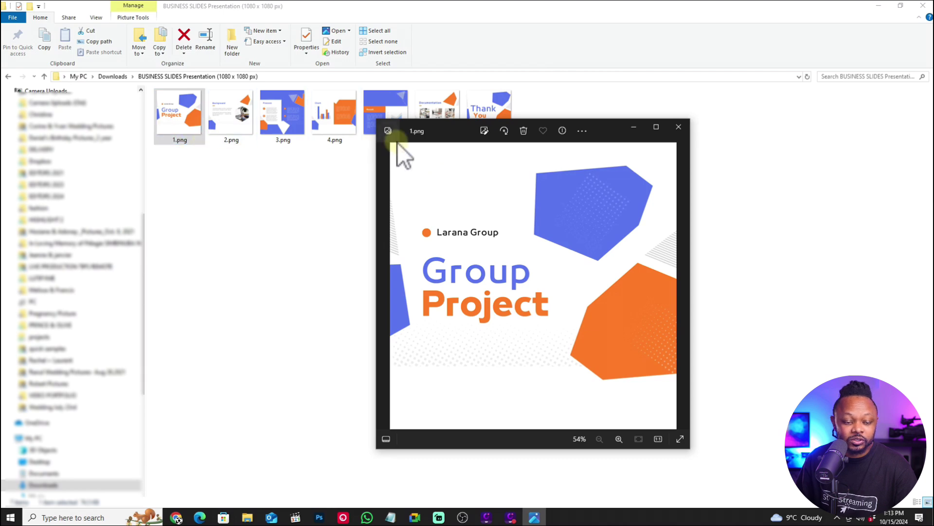
{"action": "left_click", "coordinate": [656, 128]}
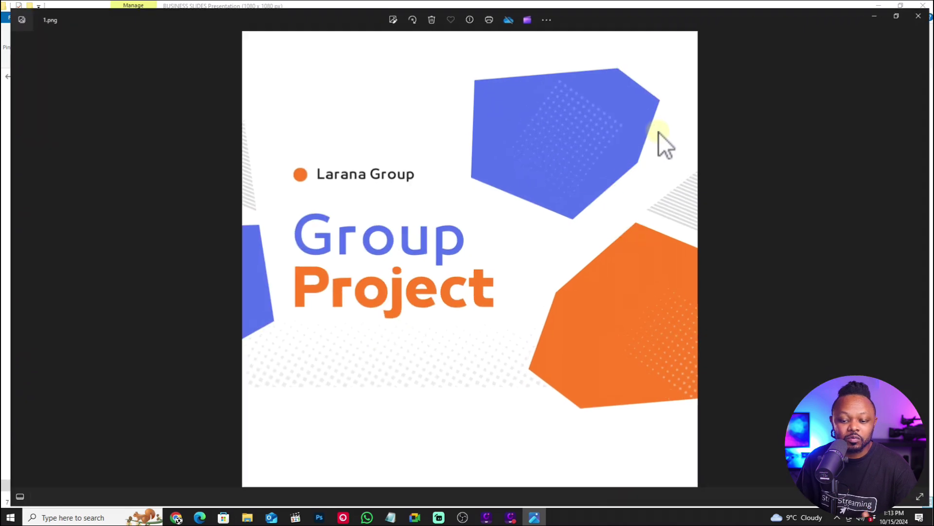
{"action": "left_click", "coordinate": [902, 9]}
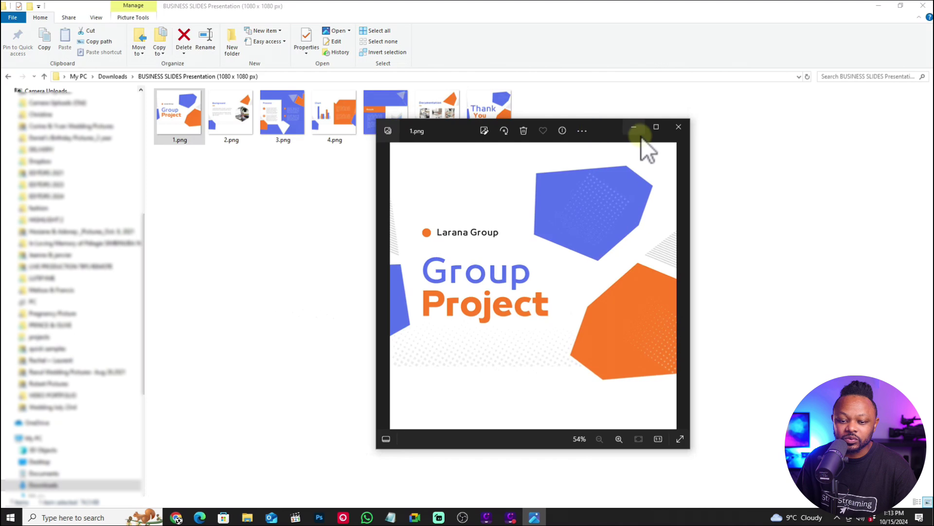
{"action": "left_click", "coordinate": [681, 132]}
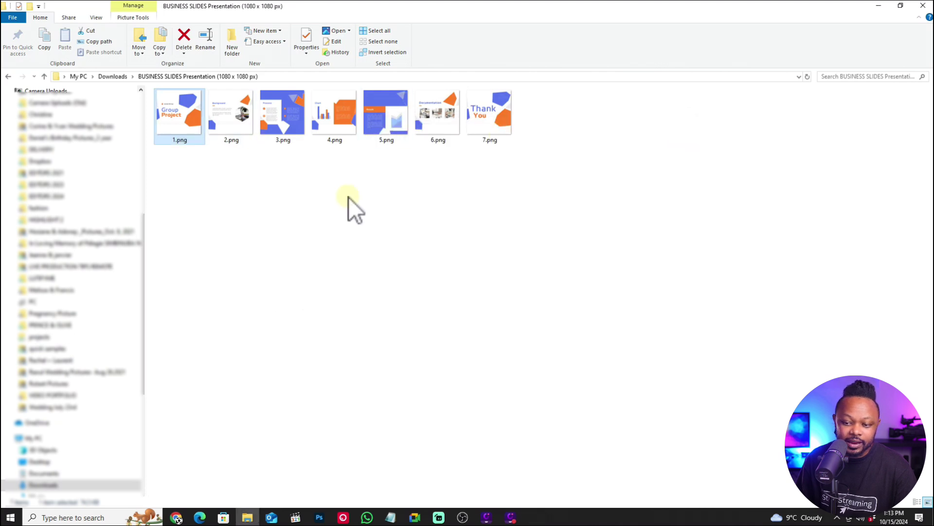
{"action": "left_click_drag", "start_coordinate": [579, 172], "coordinate": [205, 124]}
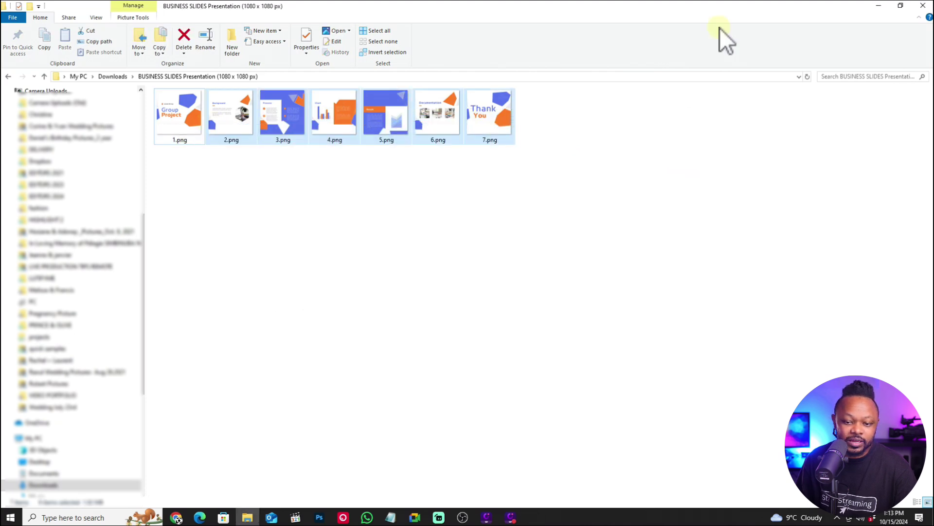
{"action": "left_click", "coordinate": [874, 4]}
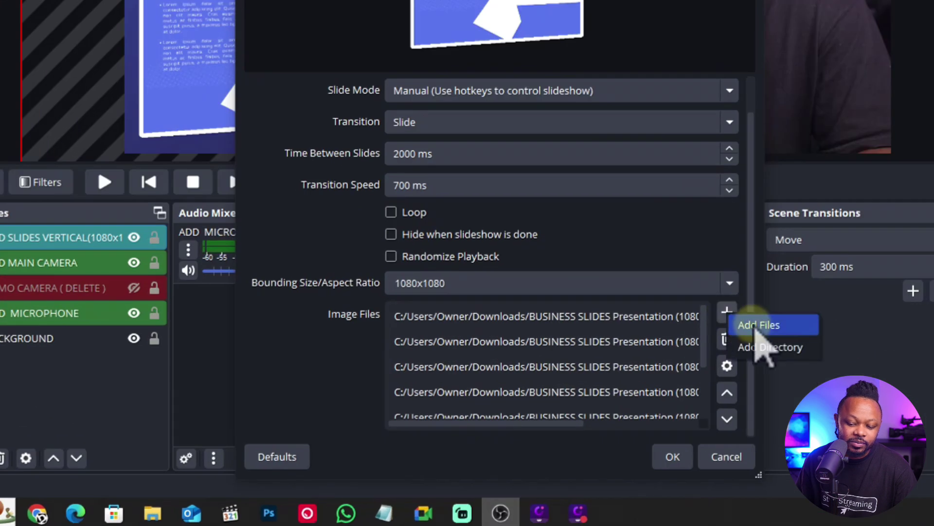
Check the slideshow's image files without adding any, and confirm its properties.
{"action": "left_click", "coordinate": [754, 325]}
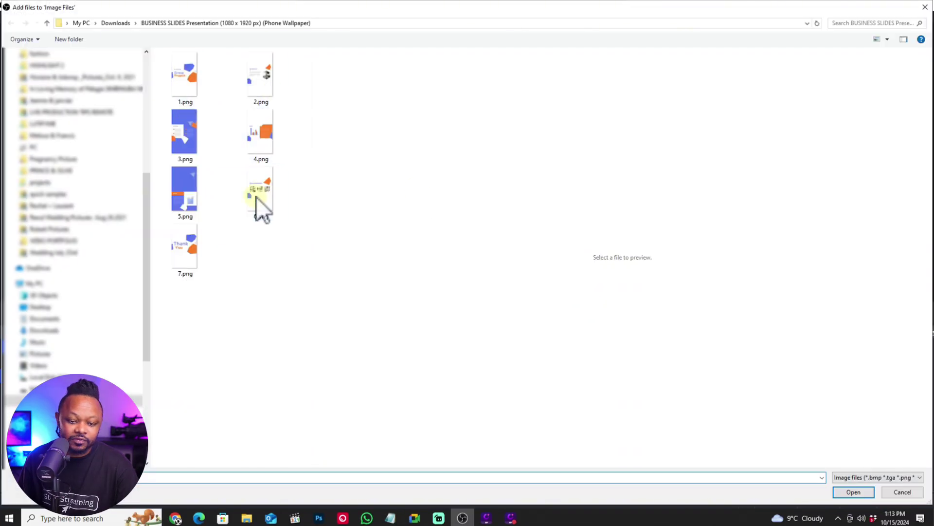
{"action": "left_click", "coordinate": [902, 493]}
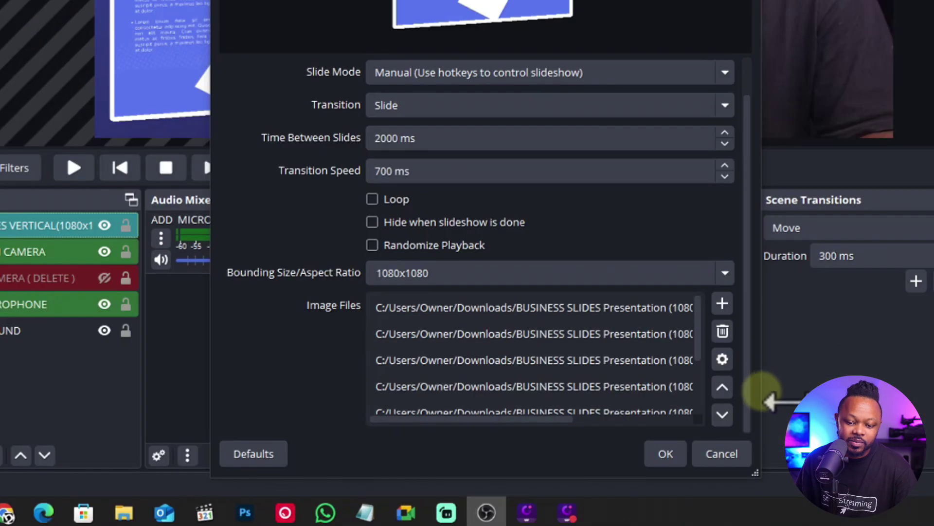
{"action": "left_click", "coordinate": [672, 457]}
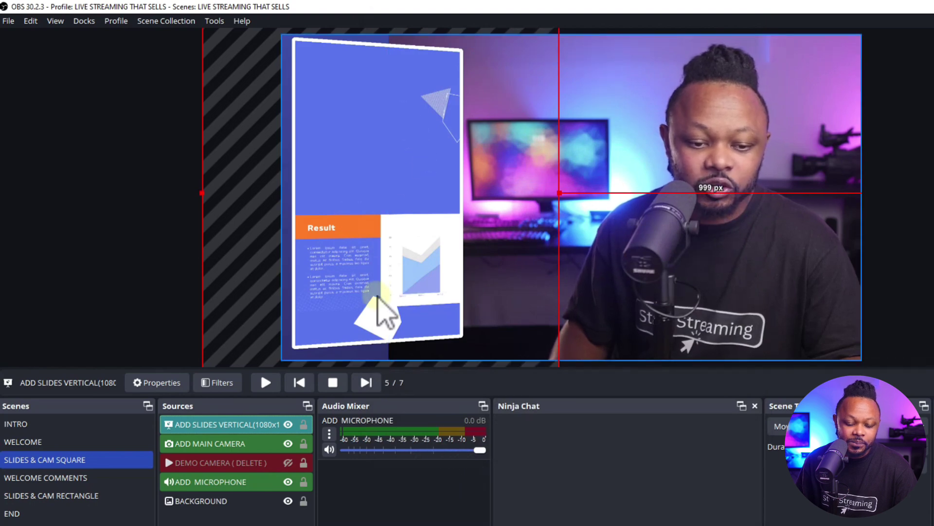
Reopen the vertical slides properties unchanged, then review the source's 3D filter.
{"action": "right_click", "coordinate": [219, 425]}
{"action": "left_click", "coordinate": [271, 418]}
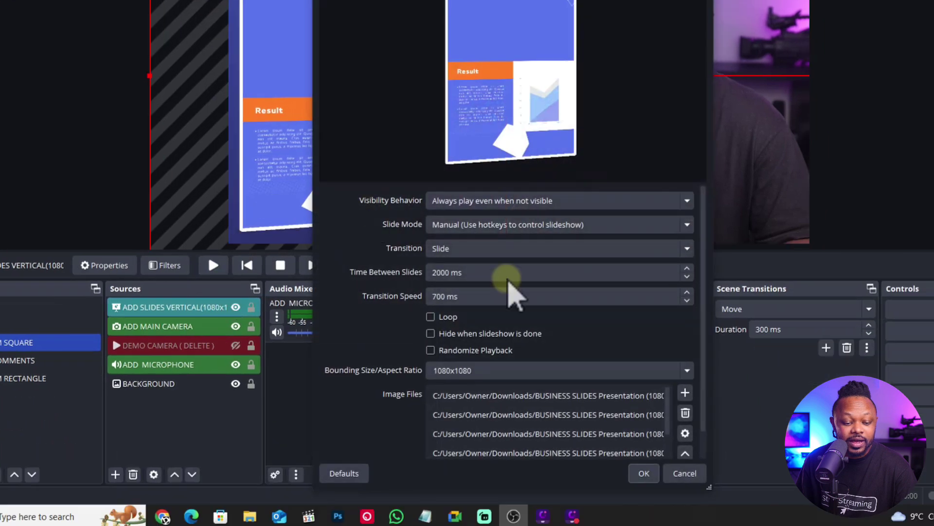
{"action": "left_click", "coordinate": [701, 479]}
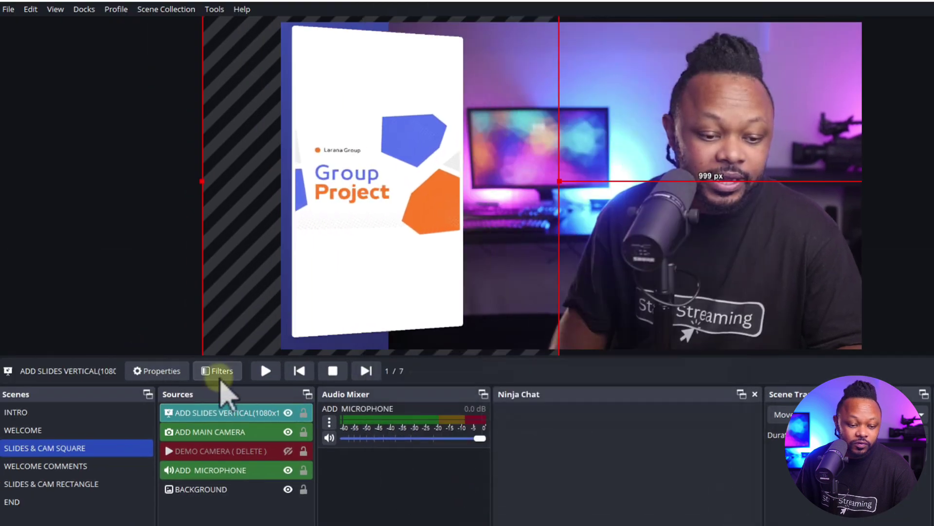
{"action": "left_click", "coordinate": [165, 266]}
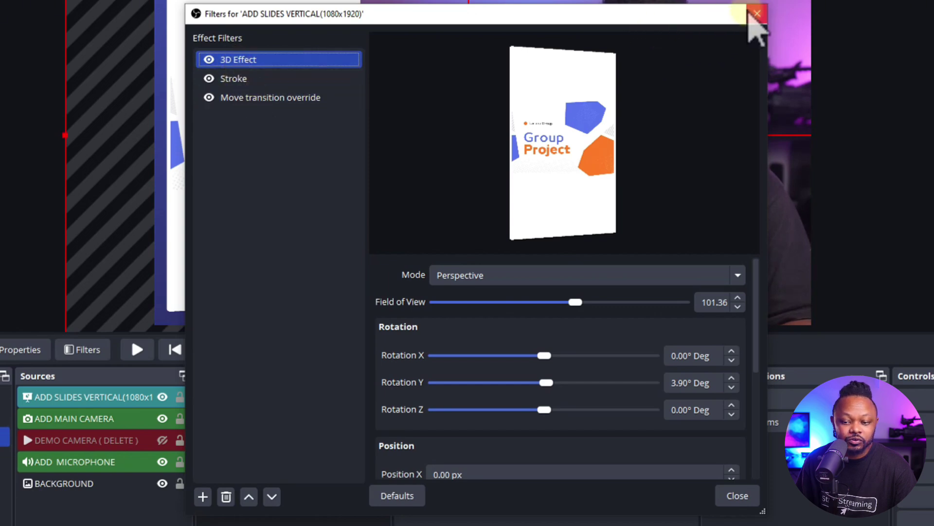
{"action": "left_click", "coordinate": [752, 16]}
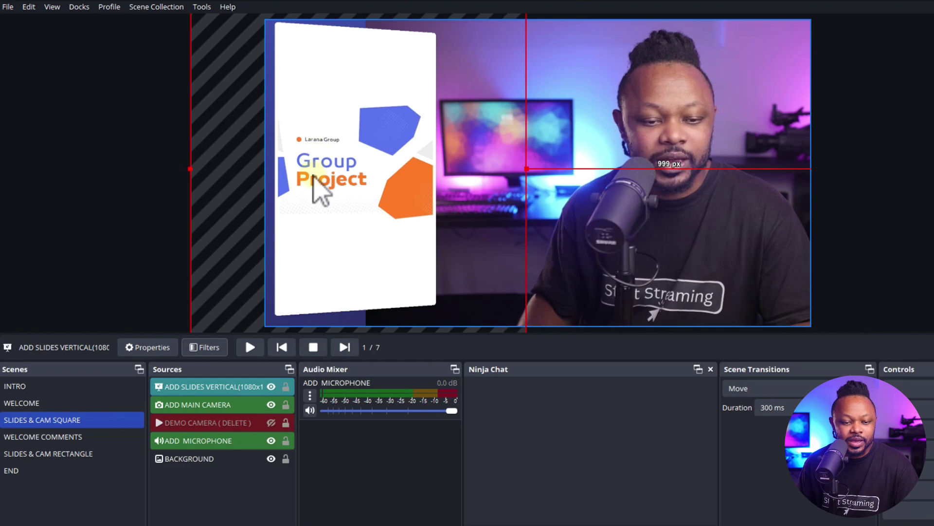
{"action": "left_click", "coordinate": [53, 405]}
{"action": "left_click", "coordinate": [48, 421]}
{"action": "left_click", "coordinate": [49, 403]}
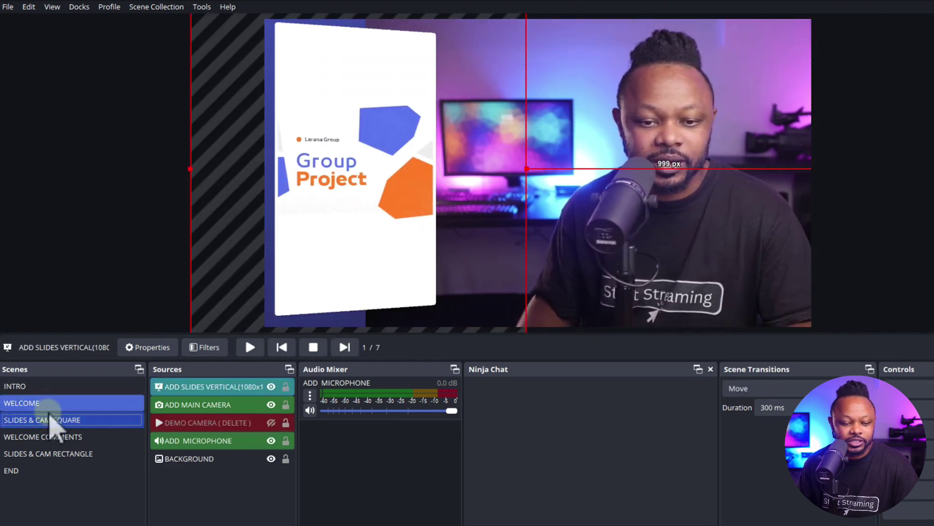
{"action": "left_click", "coordinate": [45, 420]}
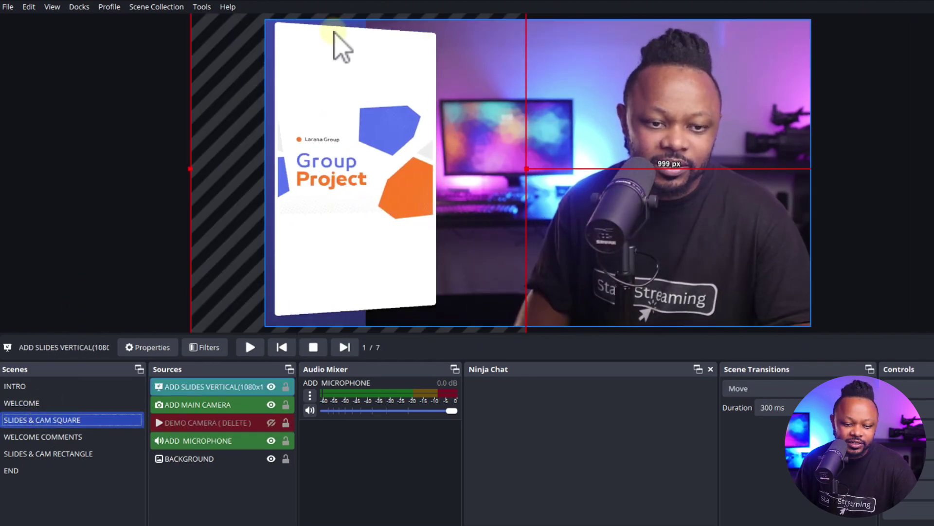
{"action": "left_click_drag", "start_coordinate": [333, 32], "coordinate": [443, 125]}
{"action": "left_click_drag", "start_coordinate": [417, 292], "coordinate": [326, 302]}
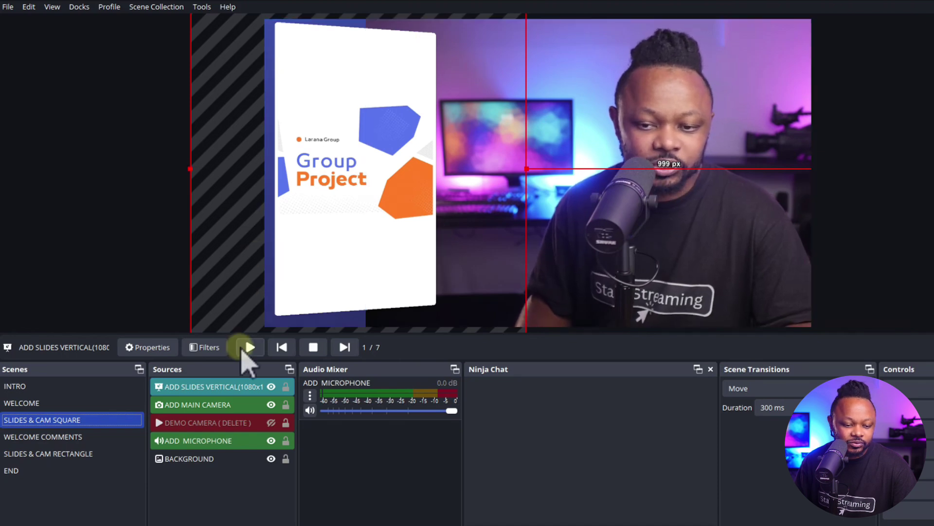
{"action": "left_click", "coordinate": [225, 427]}
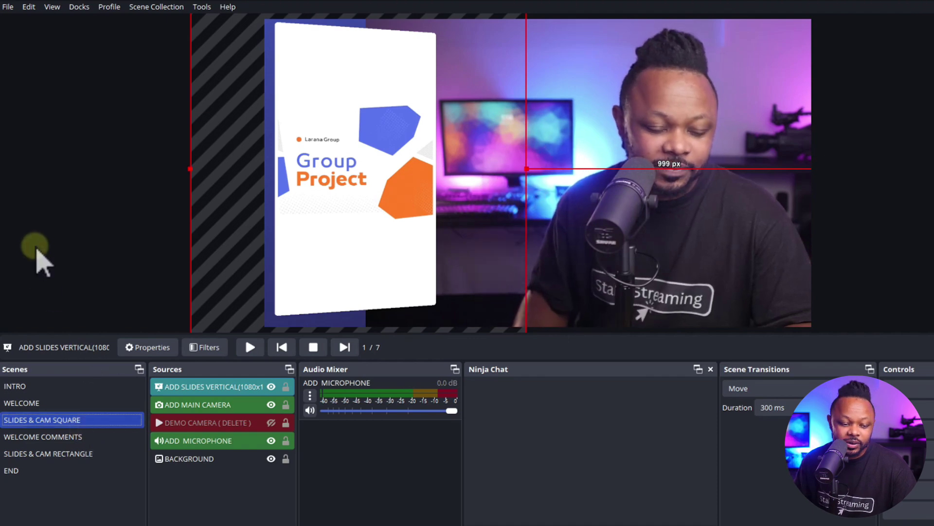
{"action": "left_click", "coordinate": [192, 405], "text": "ctrl"}
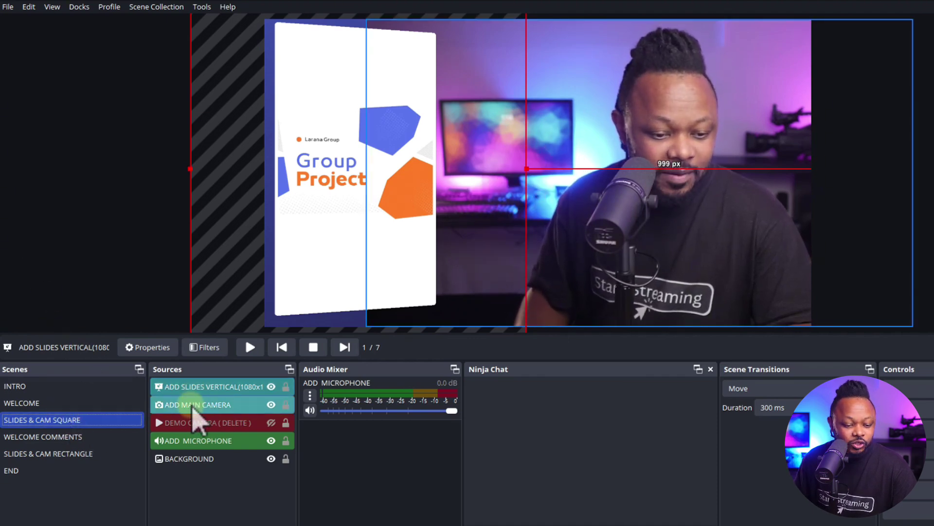
{"action": "left_click", "coordinate": [196, 408], "text": "ctrl"}
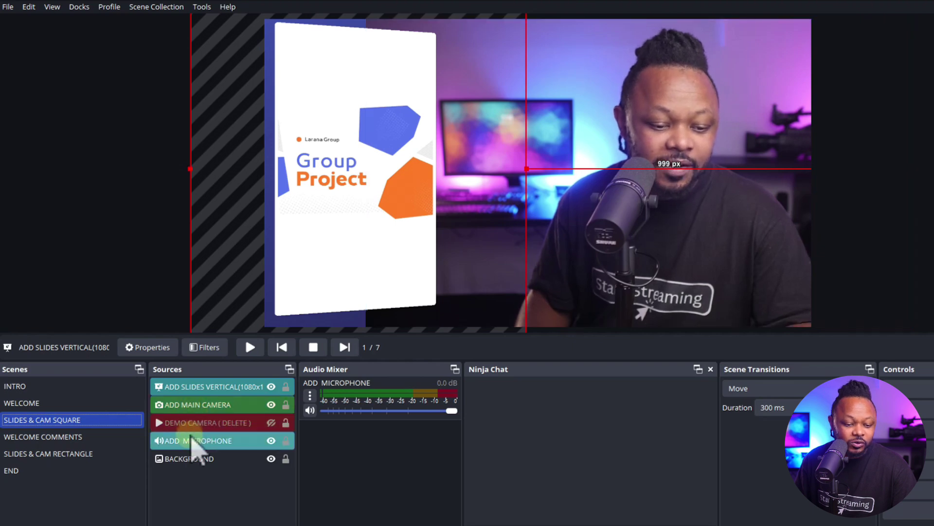
{"action": "left_click", "coordinate": [189, 458], "text": "ctrl"}
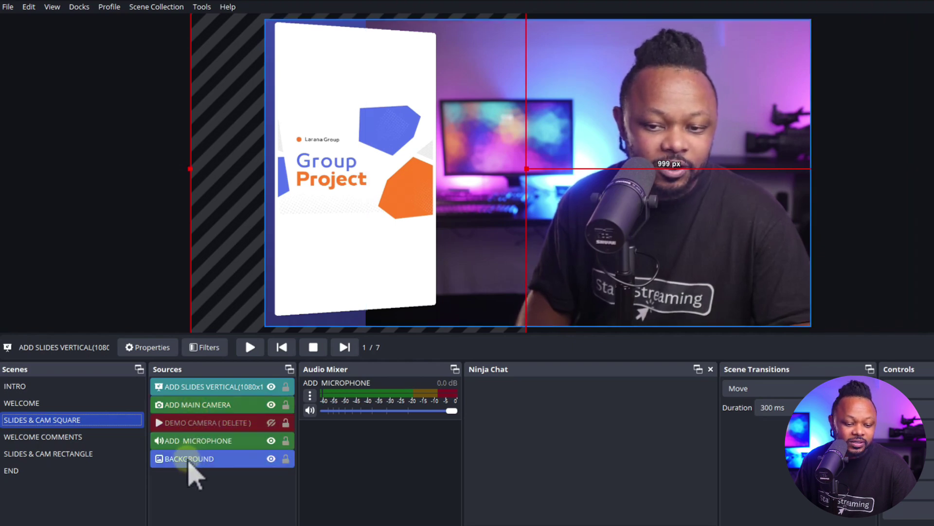
{"action": "left_click", "coordinate": [188, 460], "text": "ctrl"}
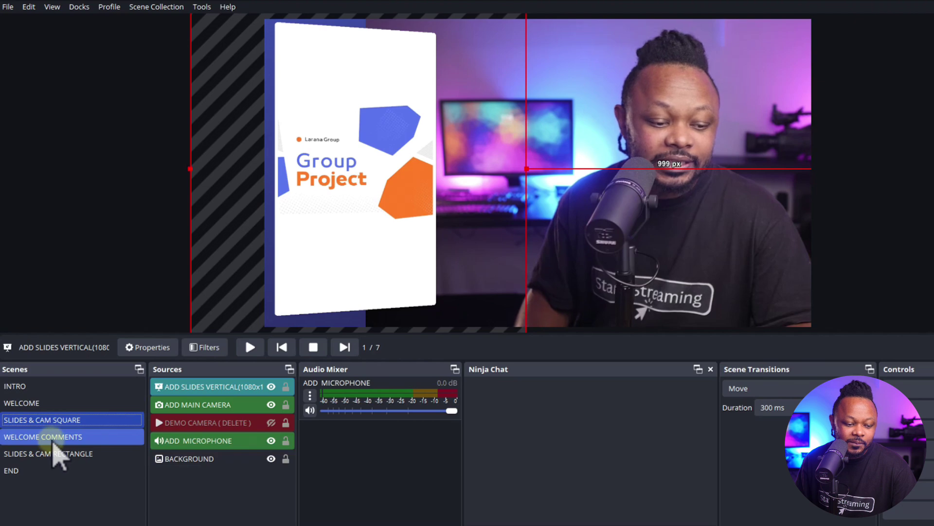
Preview WELCOME COMMENTS, with its full-frame main camera and STREAM CHAT group.
{"action": "left_click", "coordinate": [53, 437]}
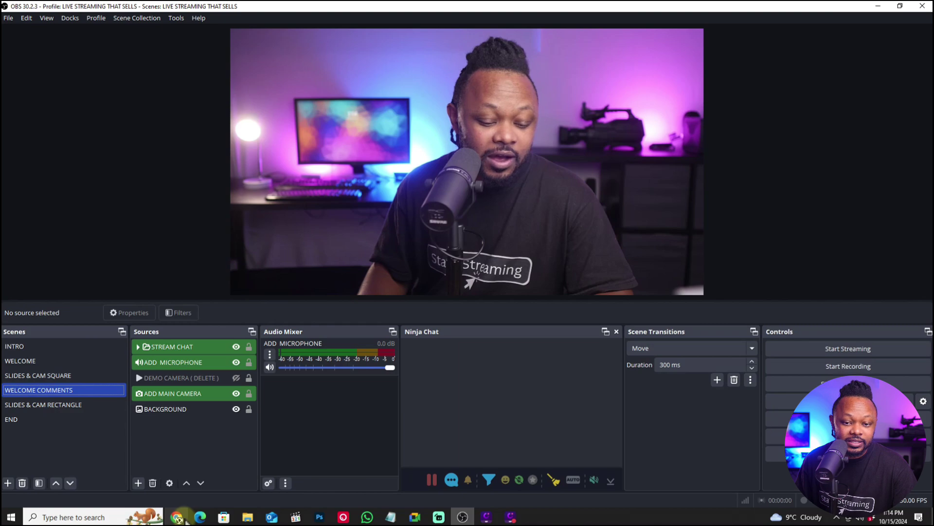
In Chrome, open a YouTube live stream from the Live section and mute its audio.
{"action": "left_click", "coordinate": [177, 517]}
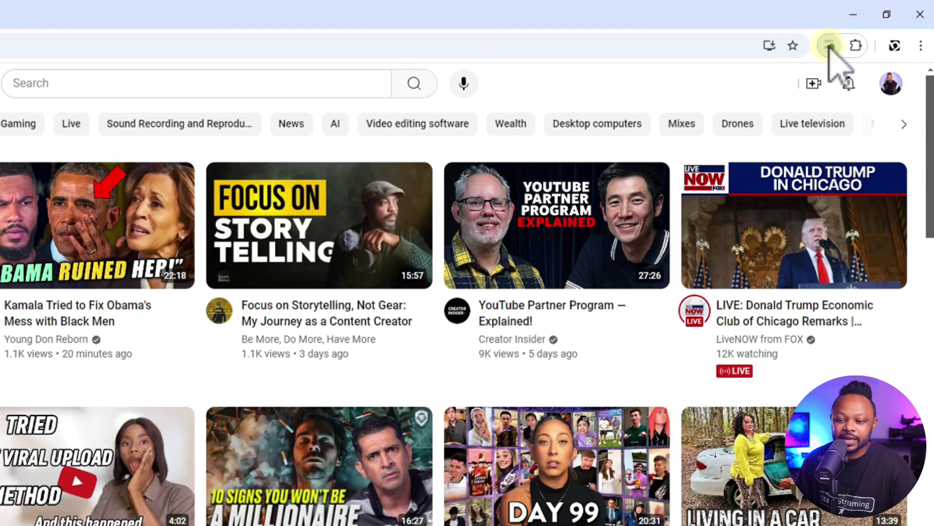
{"action": "left_click", "coordinate": [829, 47]}
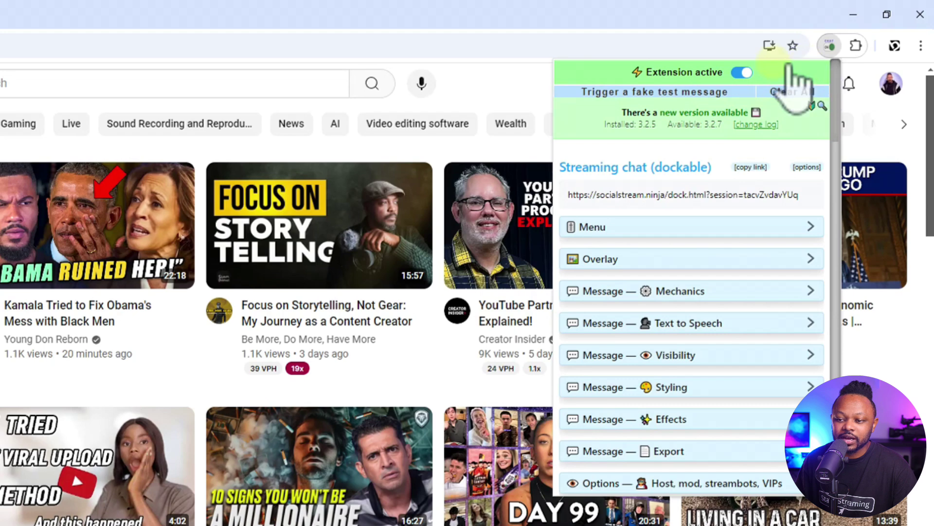
{"action": "left_click", "coordinate": [828, 46]}
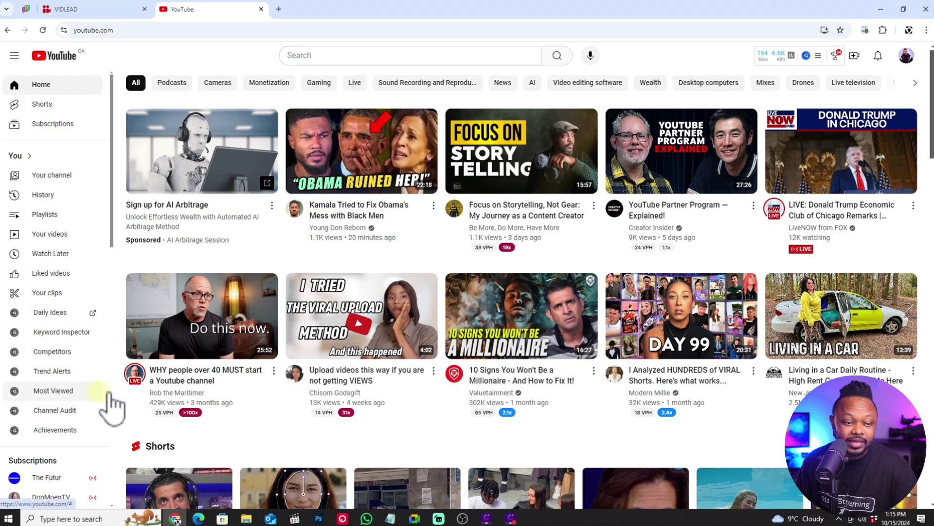
{"action": "scroll", "coordinate": [111, 406], "scroll_direction": "down", "scroll_amount": 1}
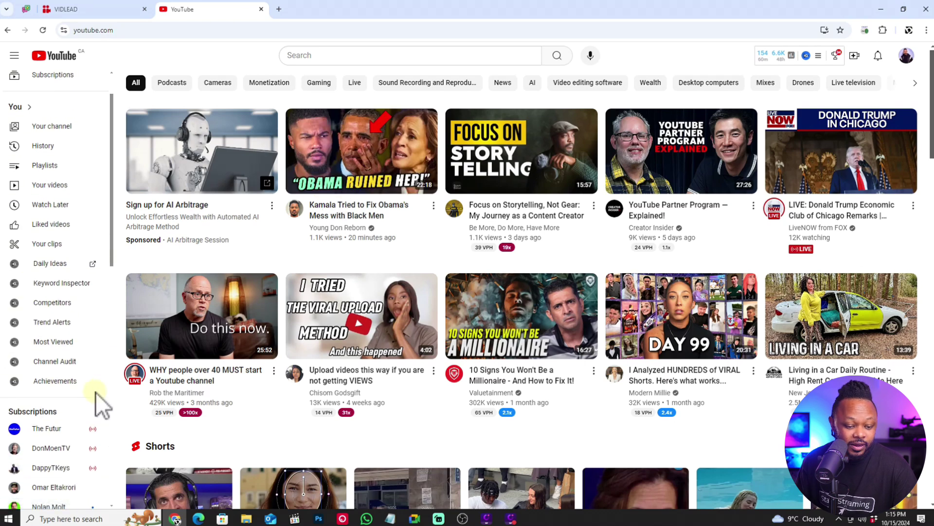
{"action": "scroll", "coordinate": [81, 413], "scroll_direction": "down", "scroll_amount": 2}
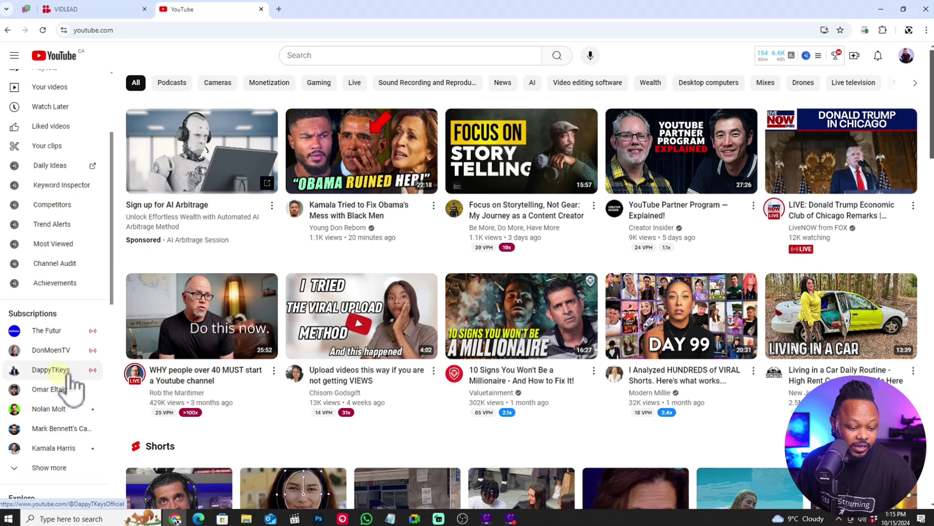
{"action": "scroll", "coordinate": [73, 361], "scroll_direction": "down", "scroll_amount": 5}
{"action": "left_click", "coordinate": [48, 328]}
{"action": "left_click", "coordinate": [217, 155]}
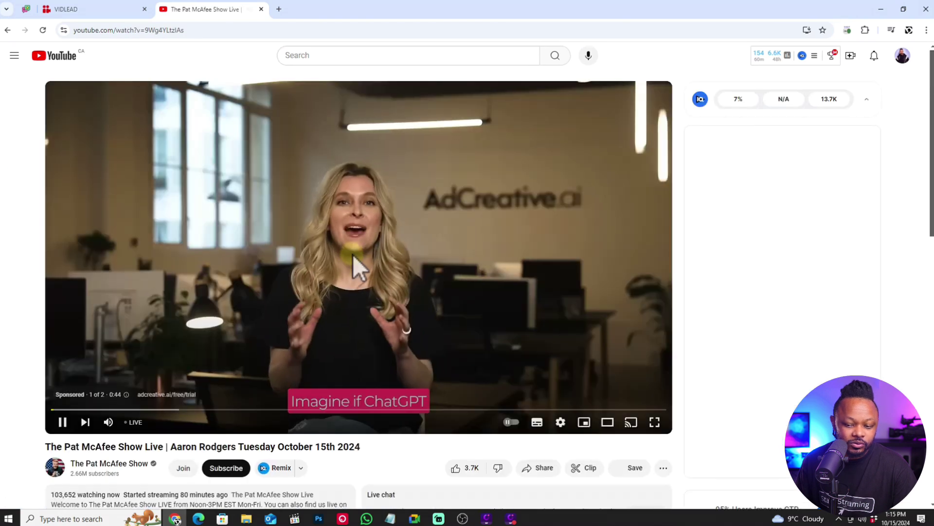
{"action": "left_click", "coordinate": [108, 422]}
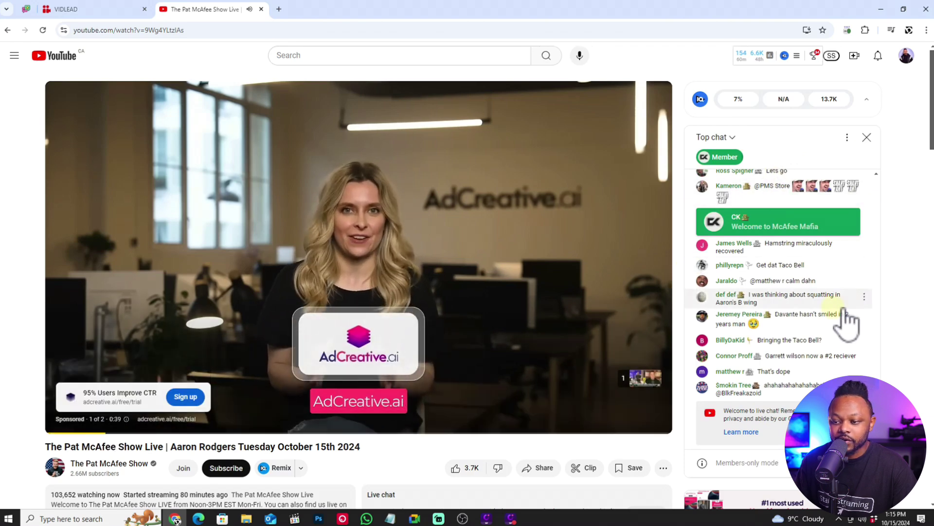
Pop the live chat out into its own window, centre it, and return to OBS Studio.
{"action": "scroll", "coordinate": [856, 200], "scroll_direction": "up", "scroll_amount": 1}
{"action": "left_click", "coordinate": [847, 138]}
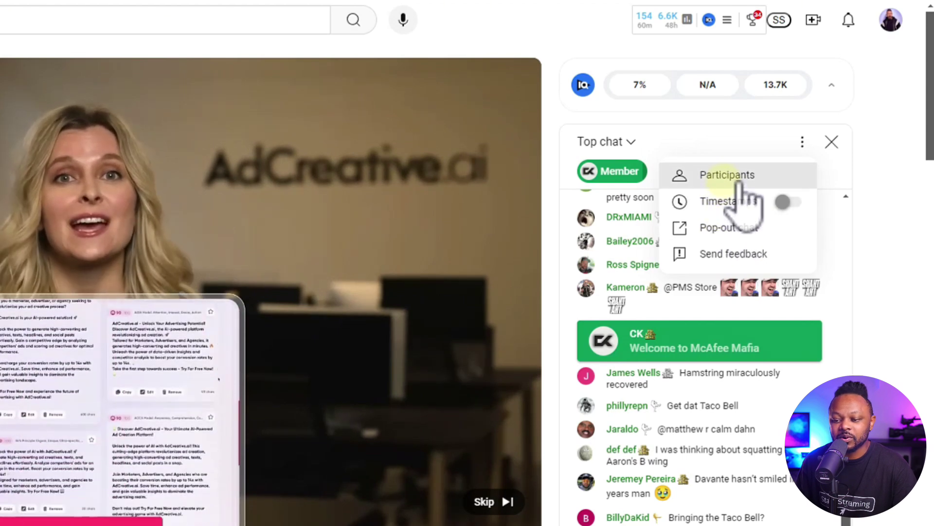
{"action": "left_click", "coordinate": [730, 227]}
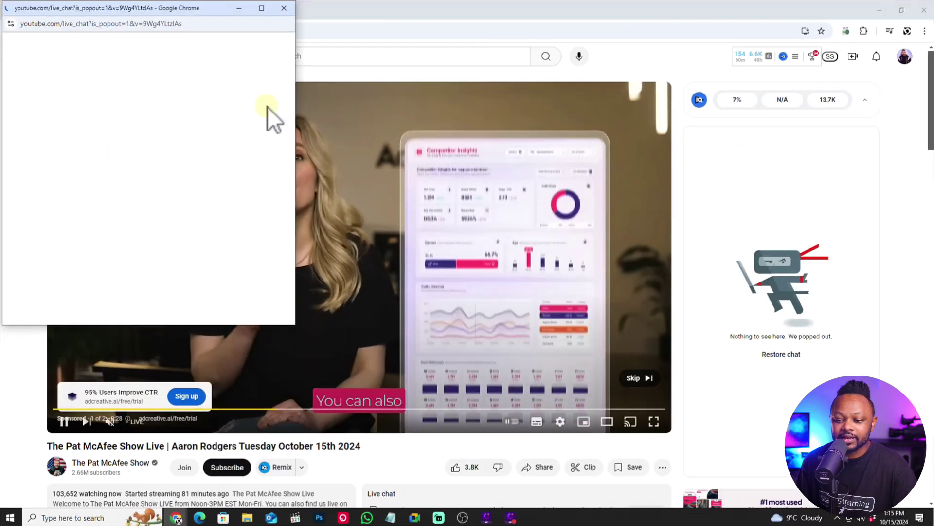
{"action": "left_click_drag", "start_coordinate": [168, 11], "coordinate": [469, 69]}
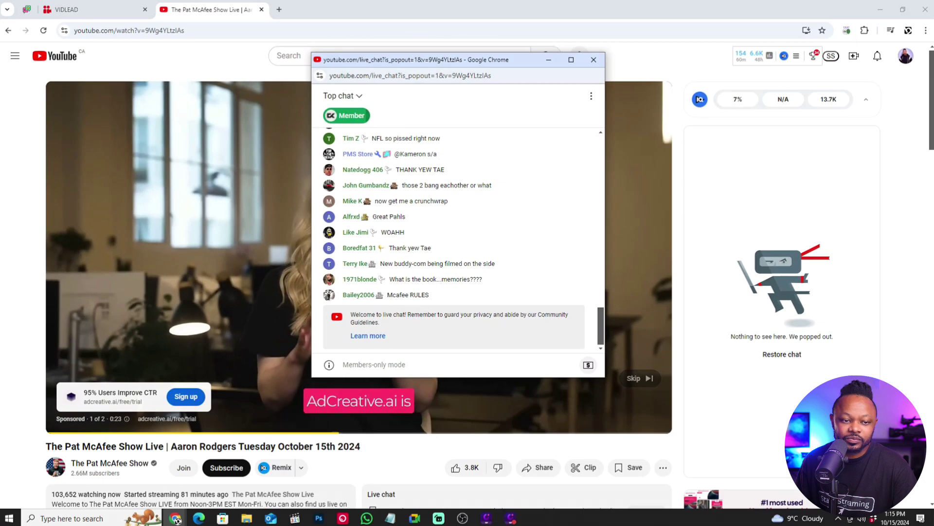
{"action": "left_click", "coordinate": [462, 518]}
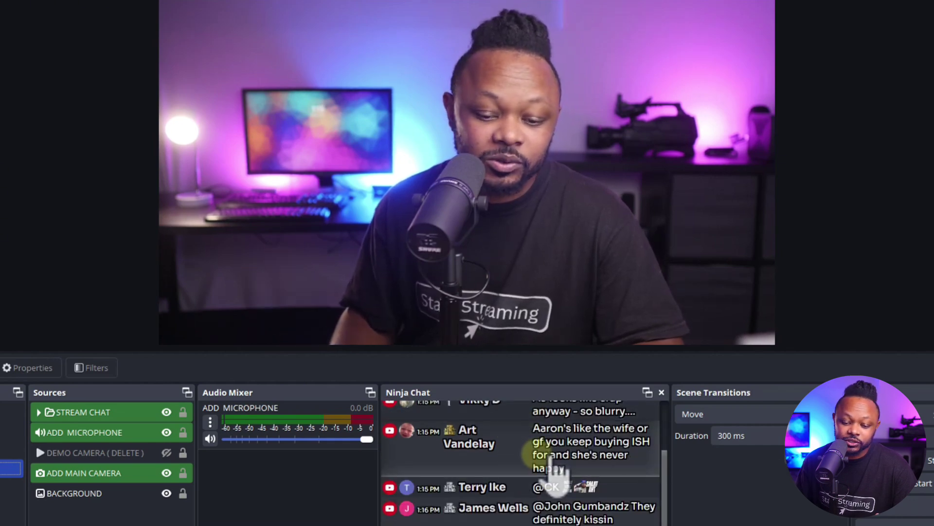
Feature the PMS Store chat message, enable AUTO featuring, then feature the camera-quality comment.
{"action": "left_click", "coordinate": [554, 447]}
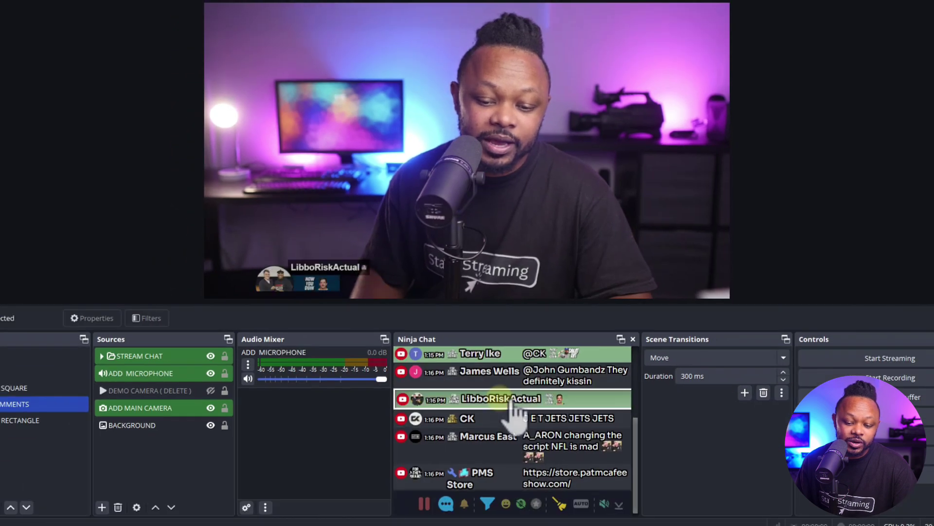
{"action": "left_click", "coordinate": [508, 448]}
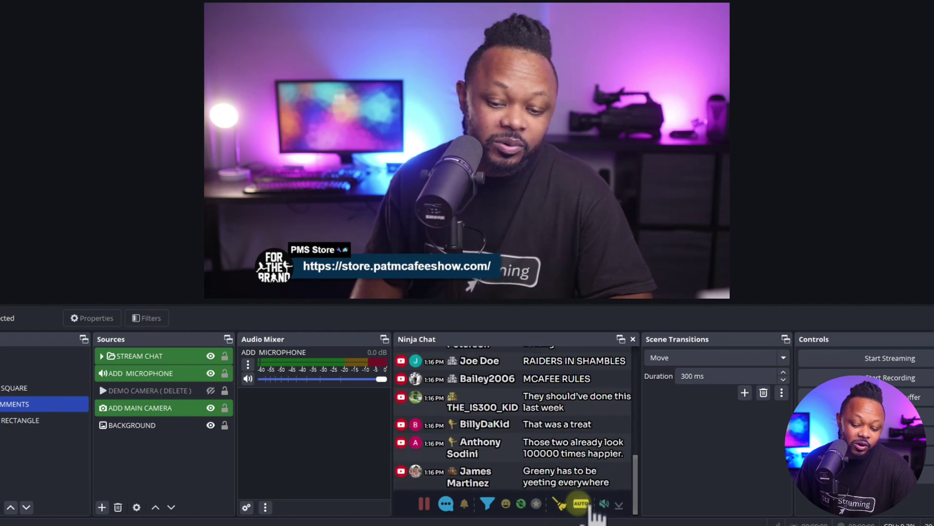
{"action": "left_click", "coordinate": [593, 507]}
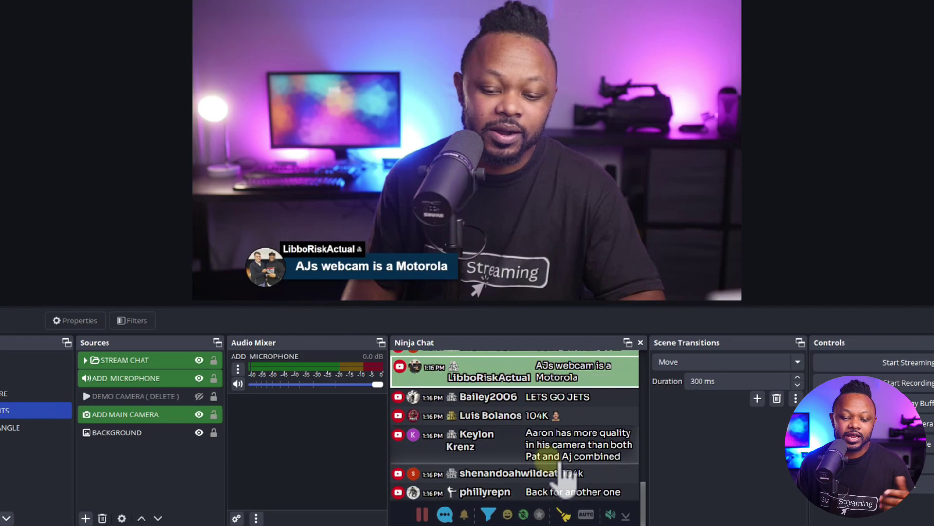
{"action": "left_click", "coordinate": [598, 395]}
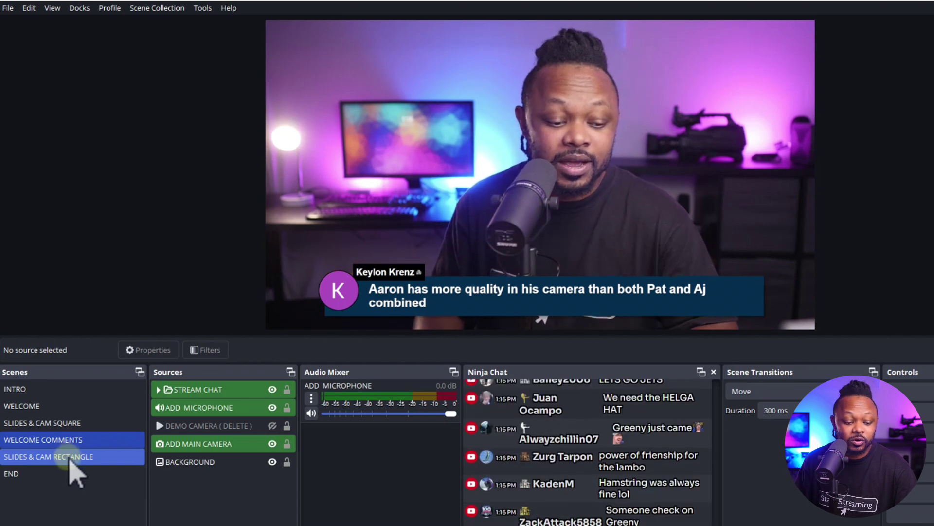
Alternate between SLIDES & CAM RECTANGLE and WELCOME COMMENTS, featuring another chat comment on the welcome overlay.
{"action": "left_click", "coordinate": [70, 457]}
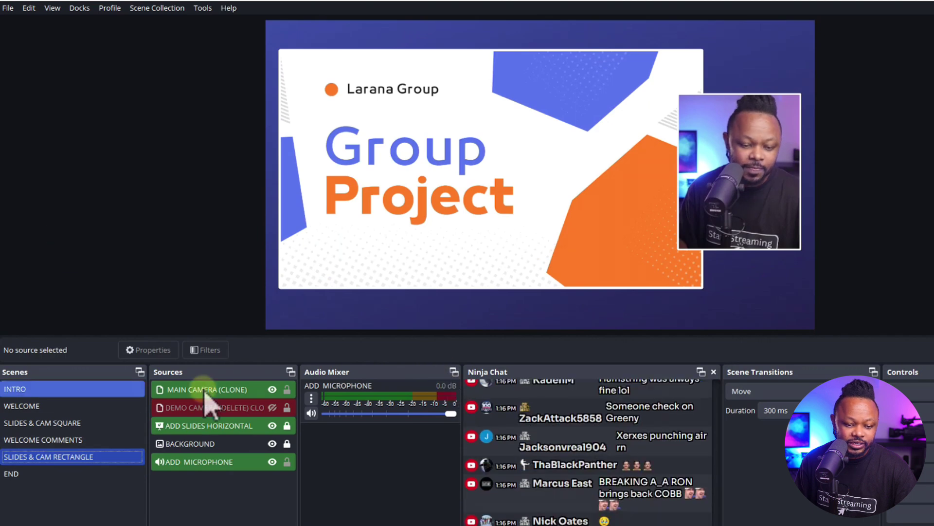
{"action": "left_click", "coordinate": [59, 439]}
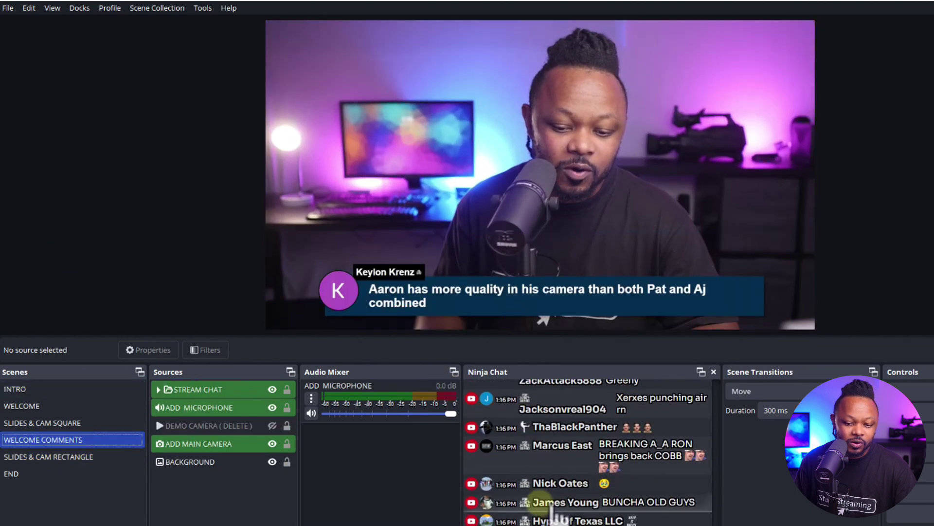
{"action": "left_click", "coordinate": [582, 435]}
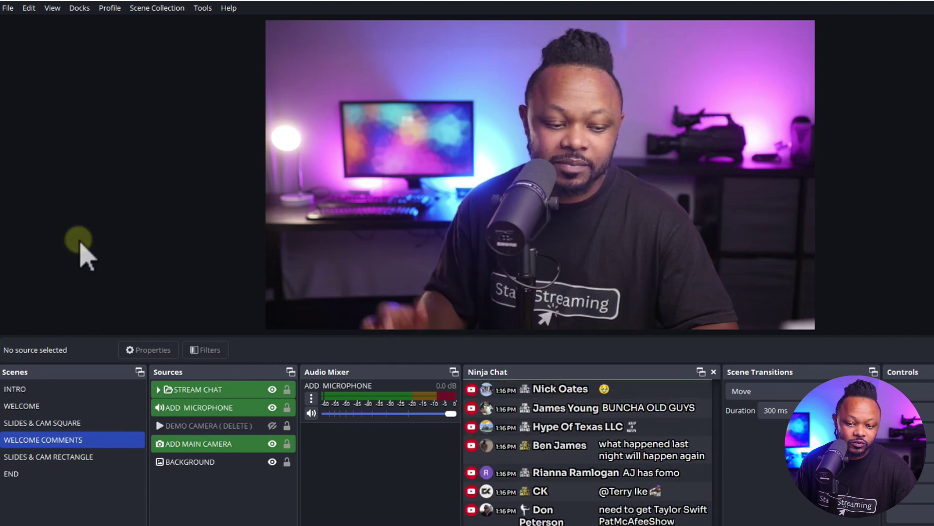
{"action": "left_click", "coordinate": [61, 460]}
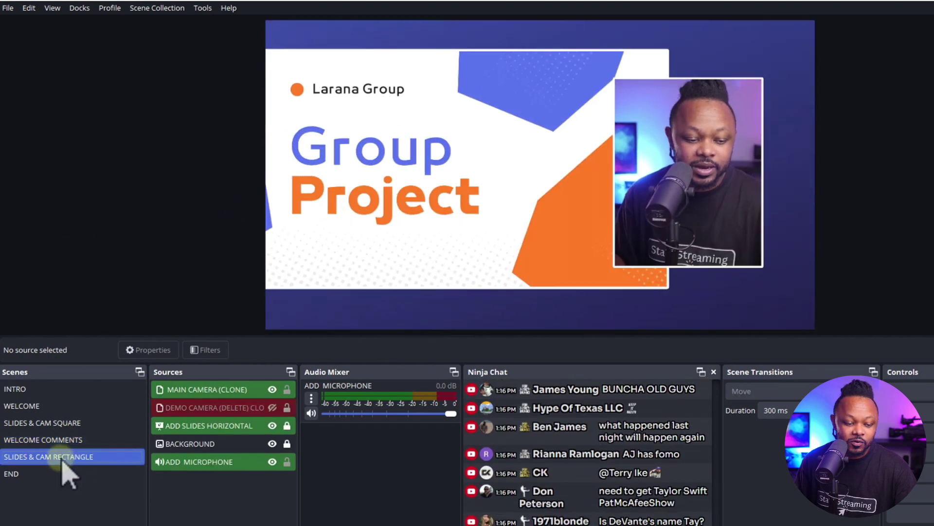
{"action": "left_click", "coordinate": [65, 444]}
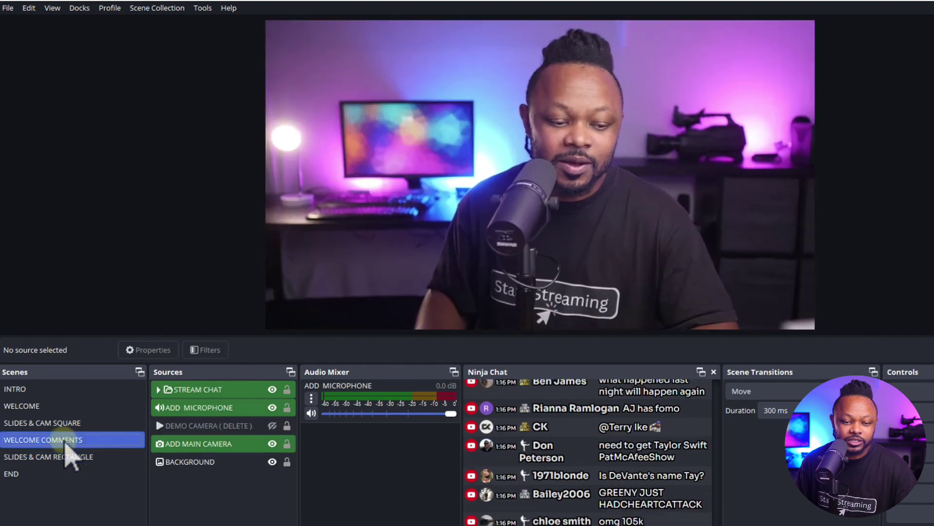
{"action": "left_click", "coordinate": [62, 456]}
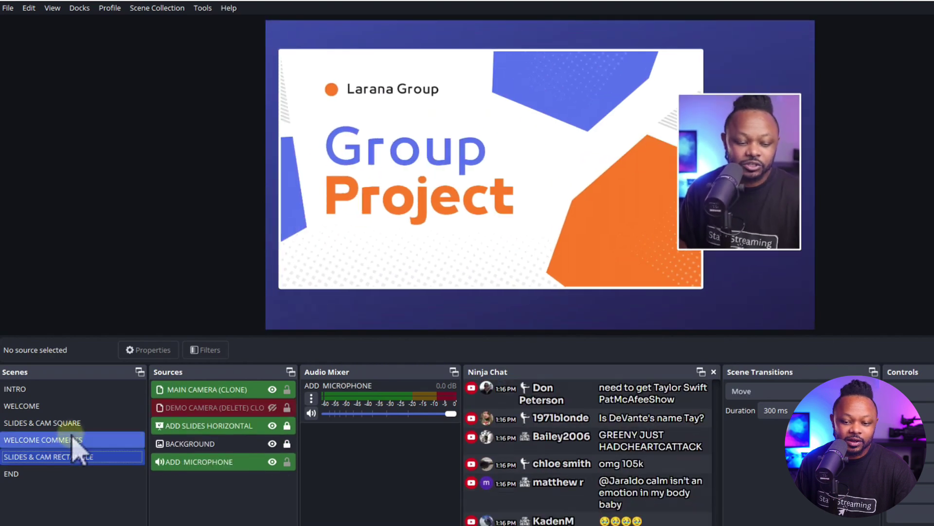
{"action": "left_click", "coordinate": [71, 441]}
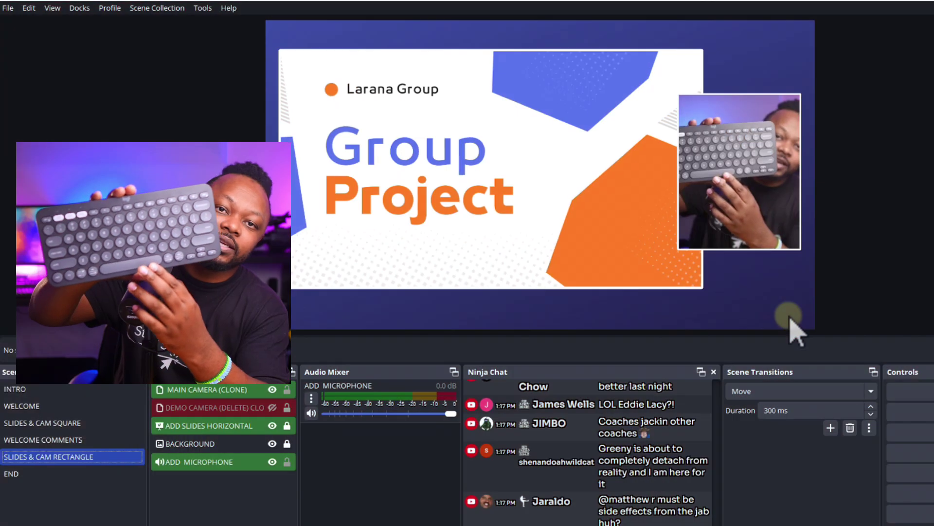
Advance through Background, Process, Chart, Result, Documentation and Thank You, looping back to Group Project.
{"action": "key", "text": "Right"}
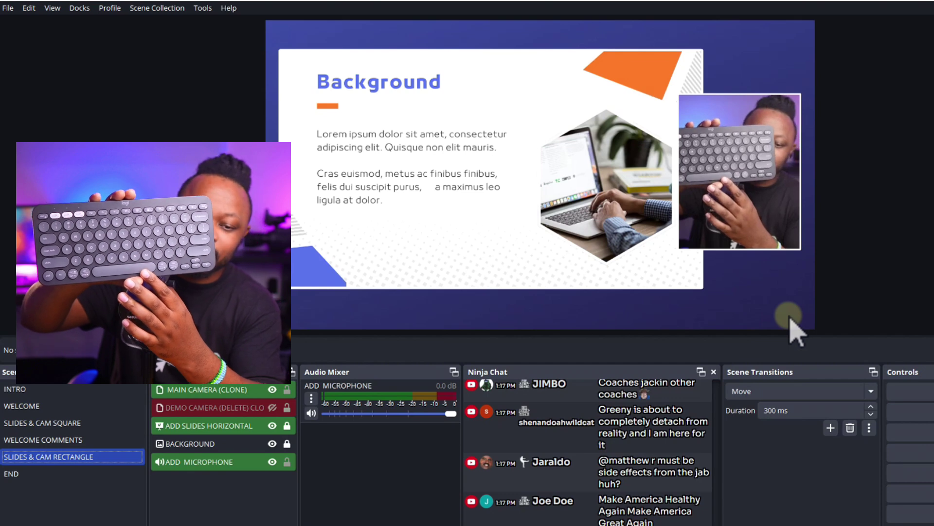
{"action": "key", "text": "Right"}
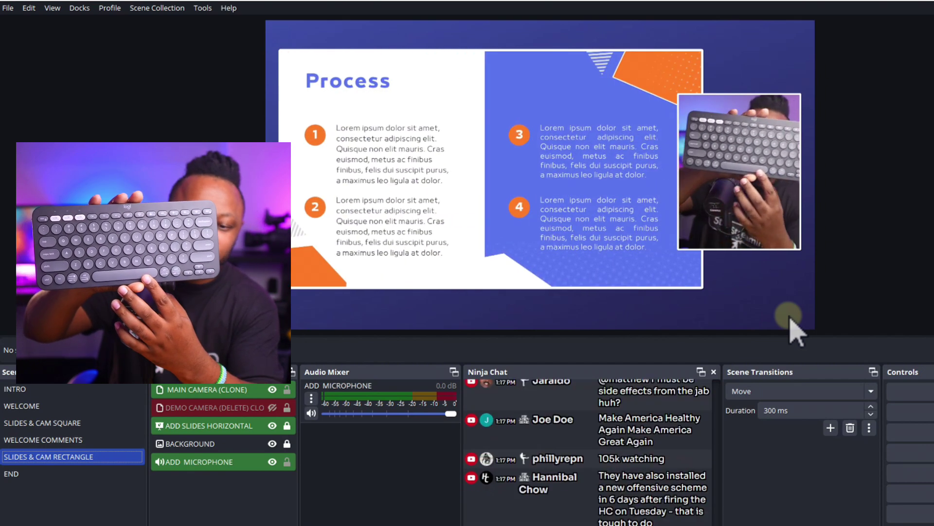
{"action": "key", "text": "Right"}
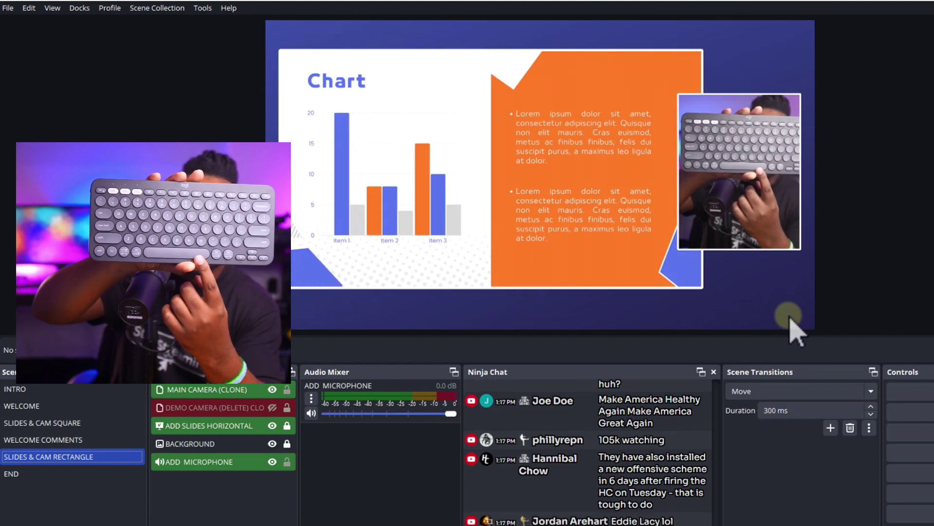
{"action": "key", "text": "Right"}
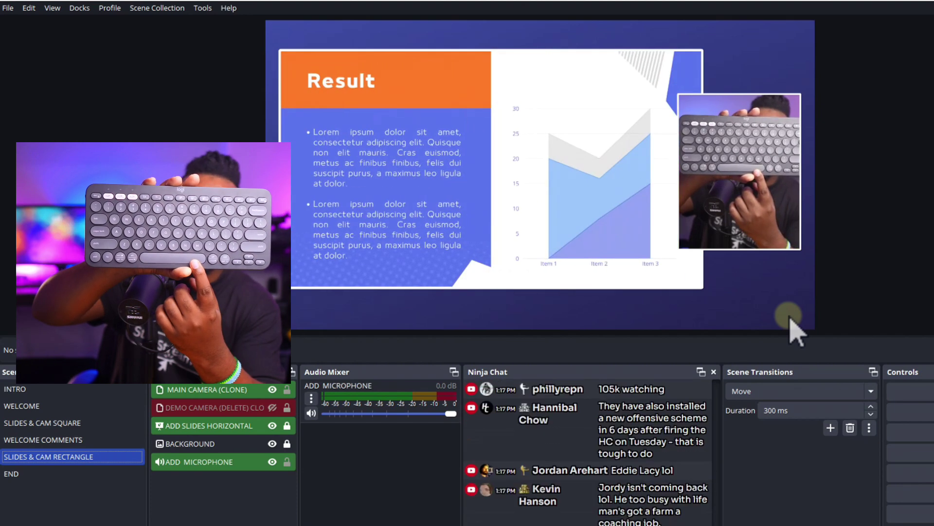
{"action": "key", "text": "Right"}
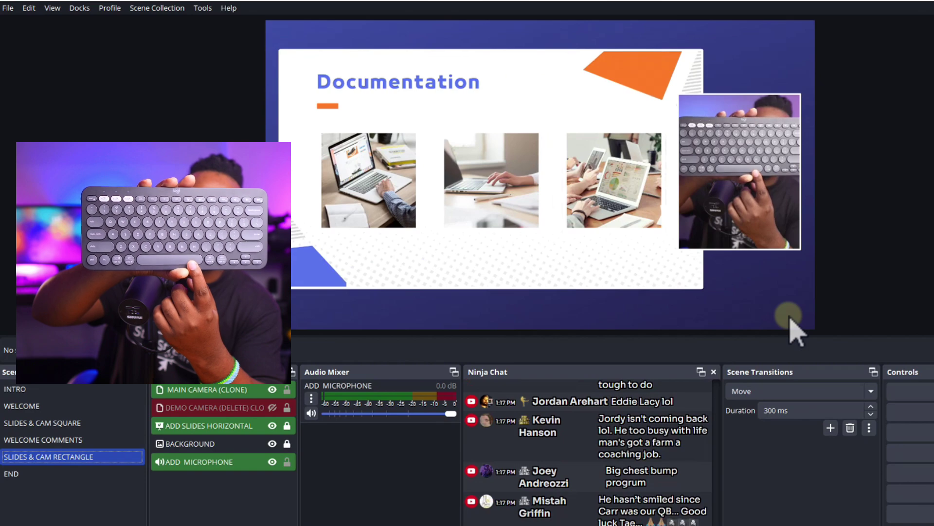
{"action": "key", "text": "Right"}
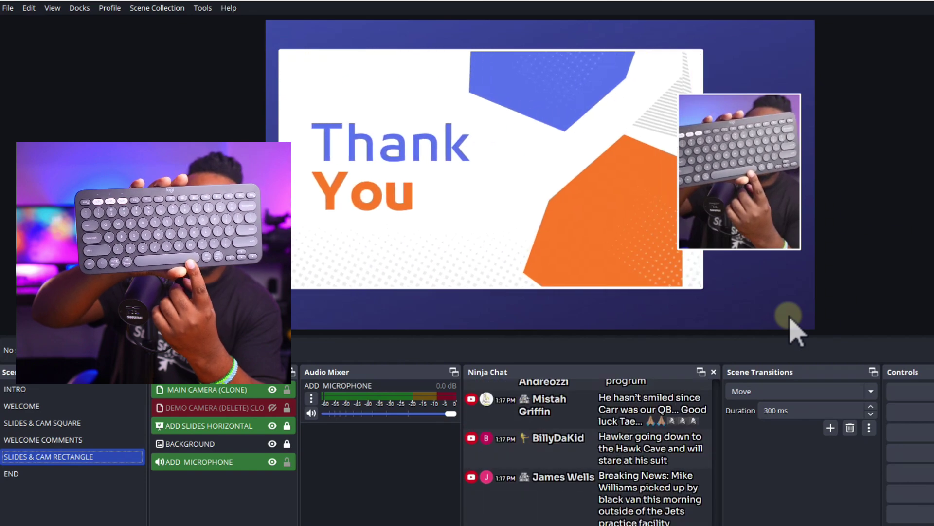
{"action": "key", "text": "Right"}
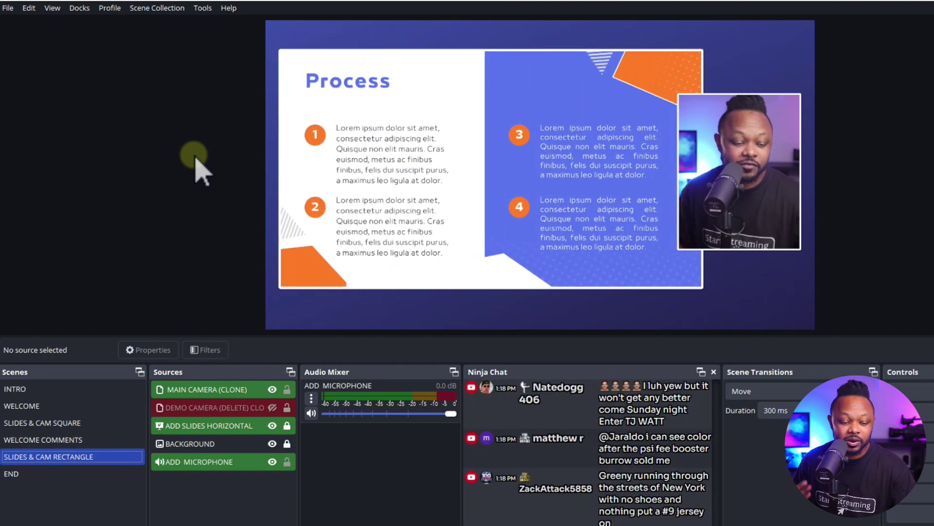
Cycle through WELCOME COMMENTS, SLIDES & CAM SQUARE and SLIDES & CAM RECTANGLE, ending on END.
{"action": "left_click", "coordinate": [44, 439]}
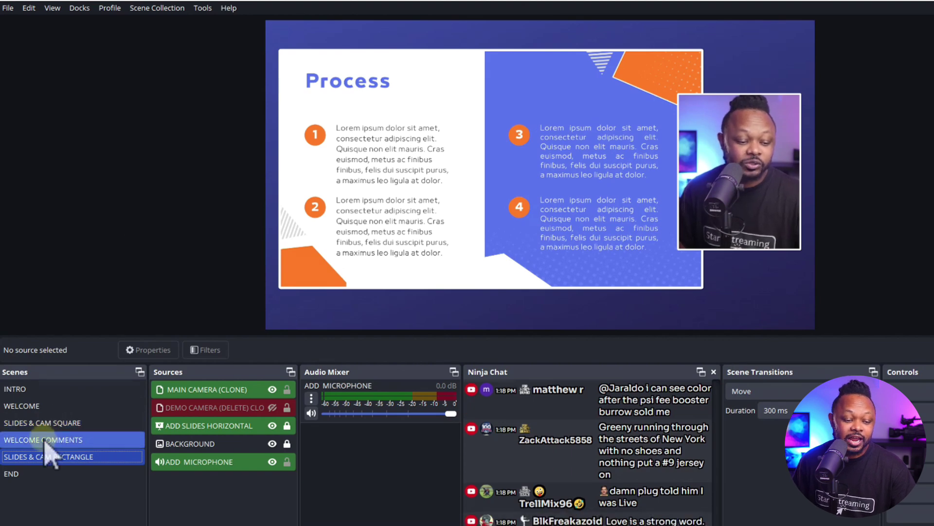
{"action": "left_click", "coordinate": [576, 189]}
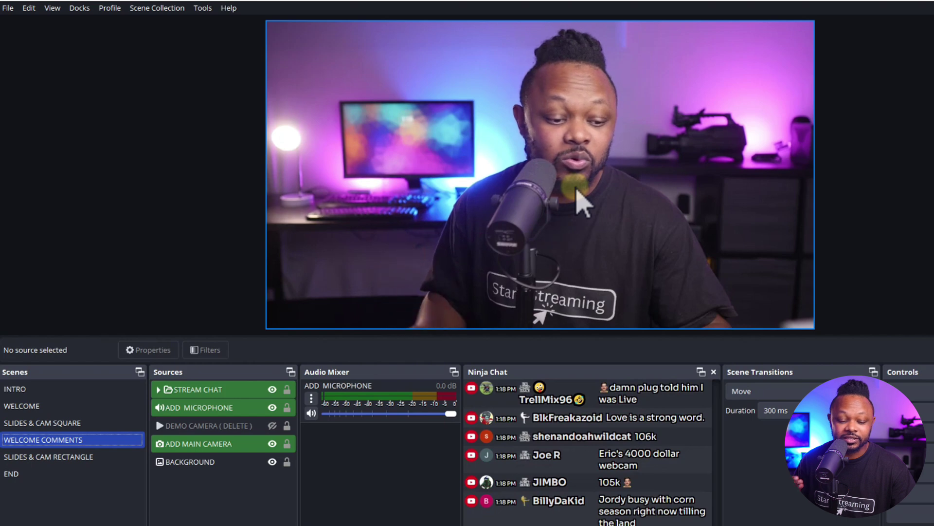
{"action": "left_click", "coordinate": [68, 422]}
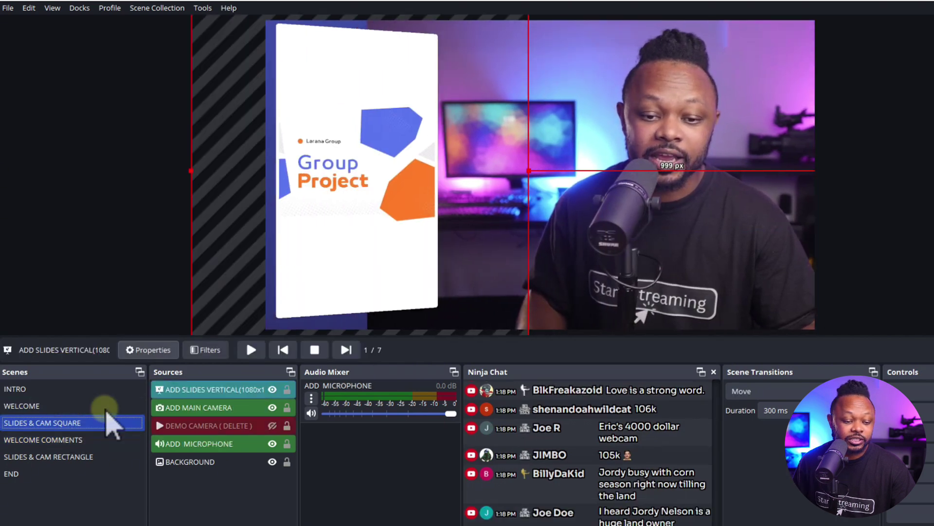
{"action": "left_click", "coordinate": [380, 130]}
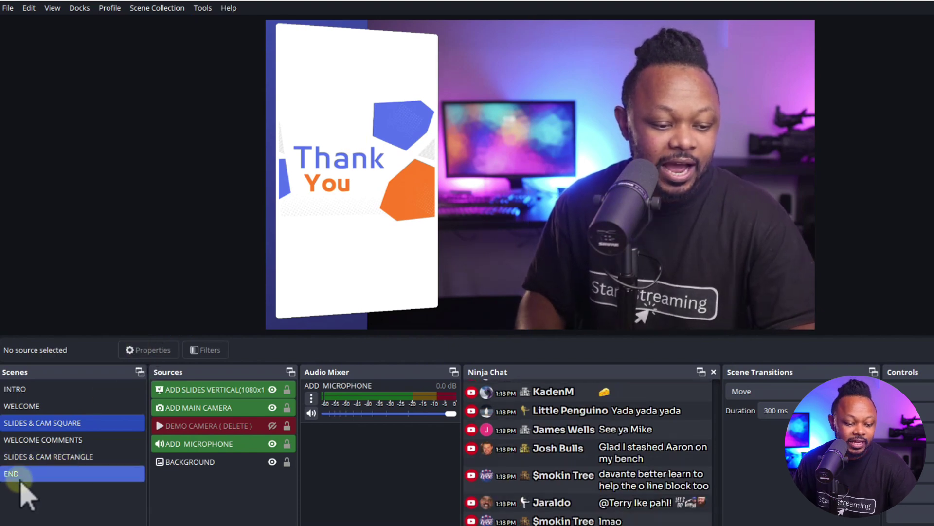
{"action": "left_click", "coordinate": [29, 456]}
{"action": "left_click", "coordinate": [11, 475]}
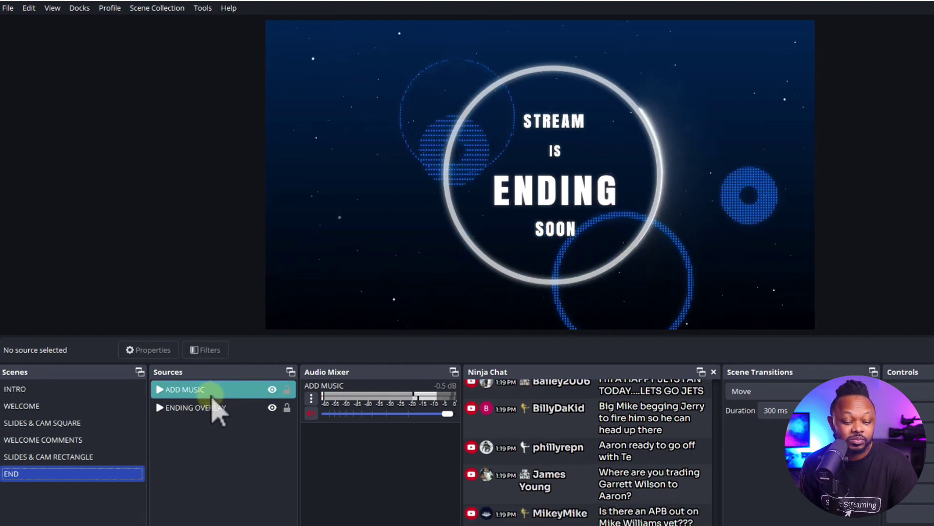
Check the END scene's ENDING OVERLAY and ADD MUSIC sources, then switch to INTRO.
{"action": "left_click", "coordinate": [203, 404]}
{"action": "right_click", "coordinate": [209, 390]}
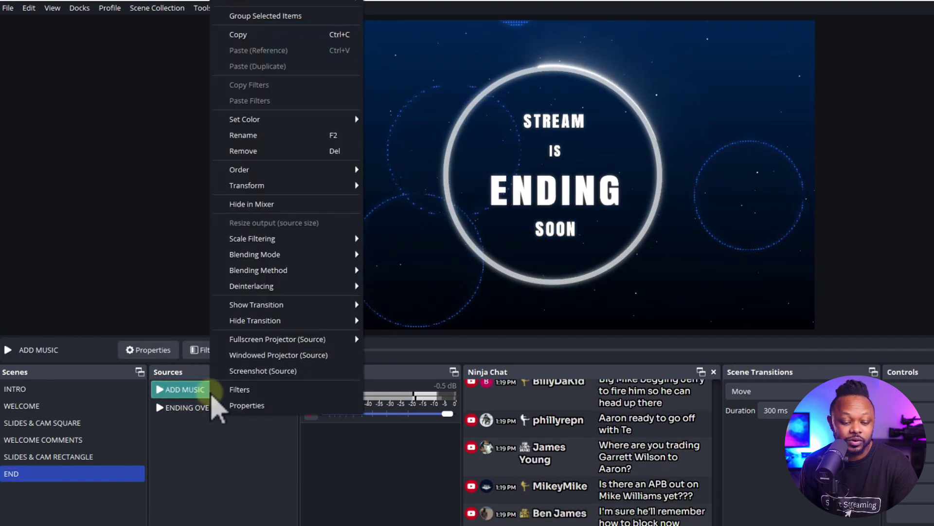
{"action": "left_click", "coordinate": [201, 409]}
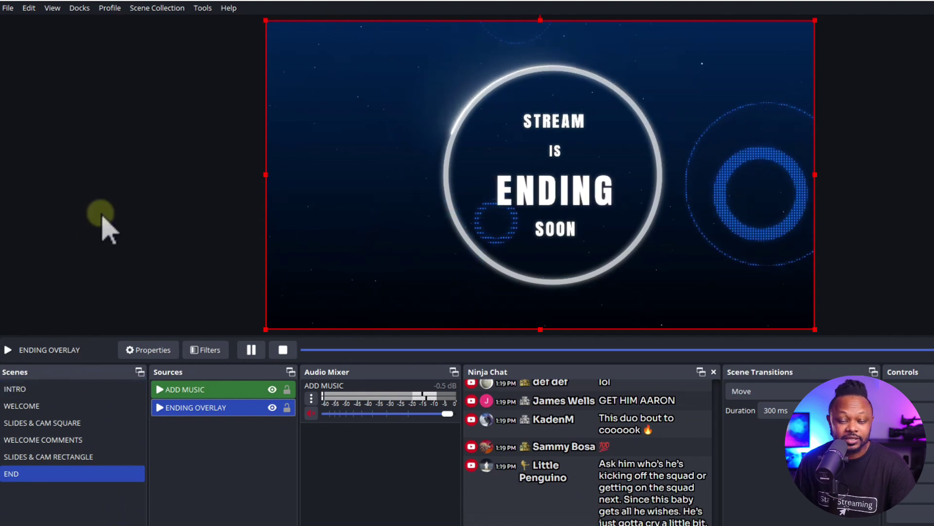
{"action": "left_click", "coordinate": [50, 388]}
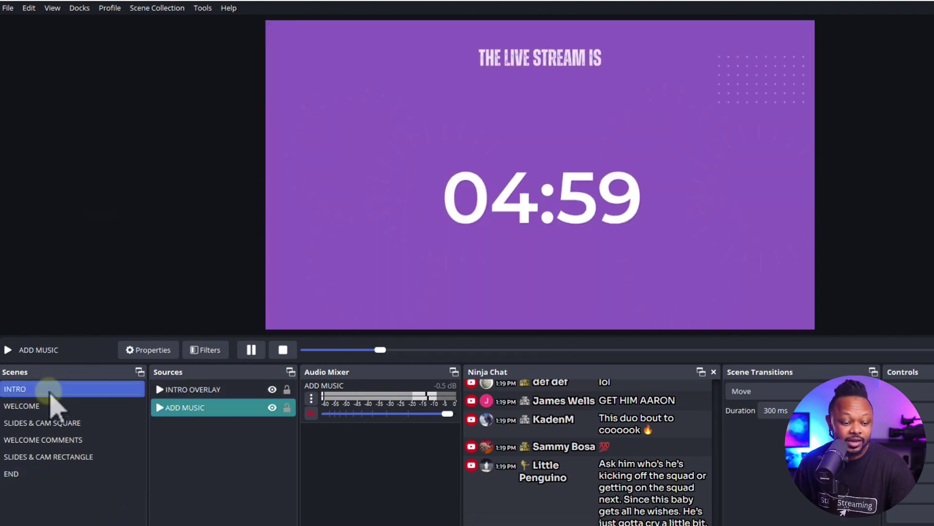
Step through the WELCOME and SLIDES & CAM SQUARE scenes to WELCOME COMMENTS.
{"action": "left_click", "coordinate": [53, 406]}
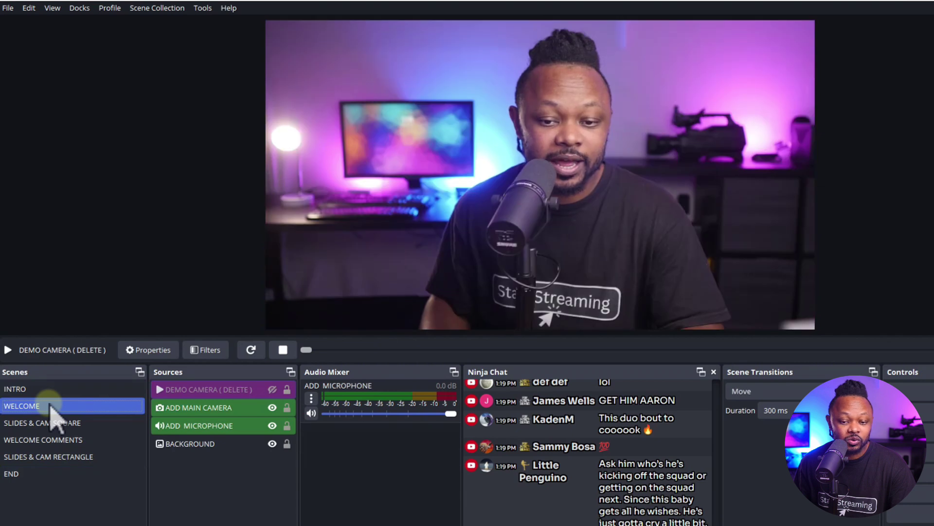
{"action": "left_click", "coordinate": [49, 423]}
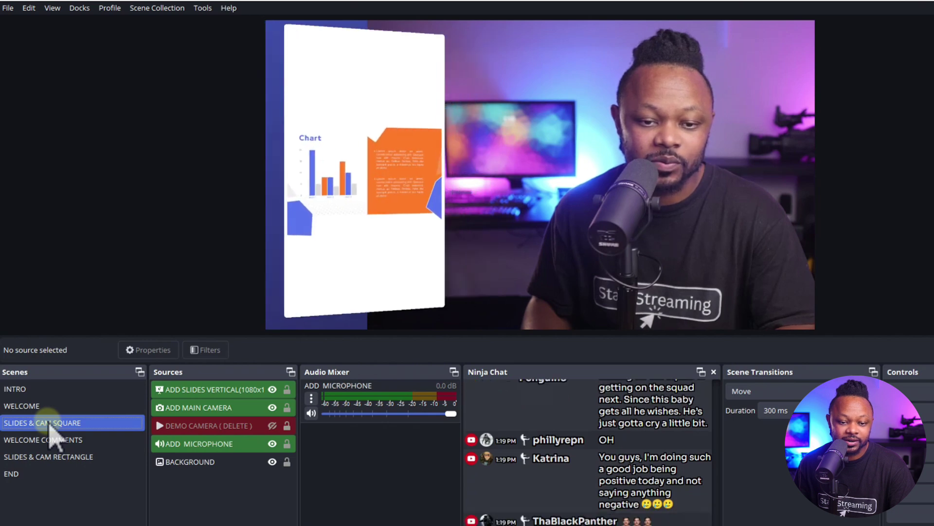
{"action": "left_click", "coordinate": [51, 439]}
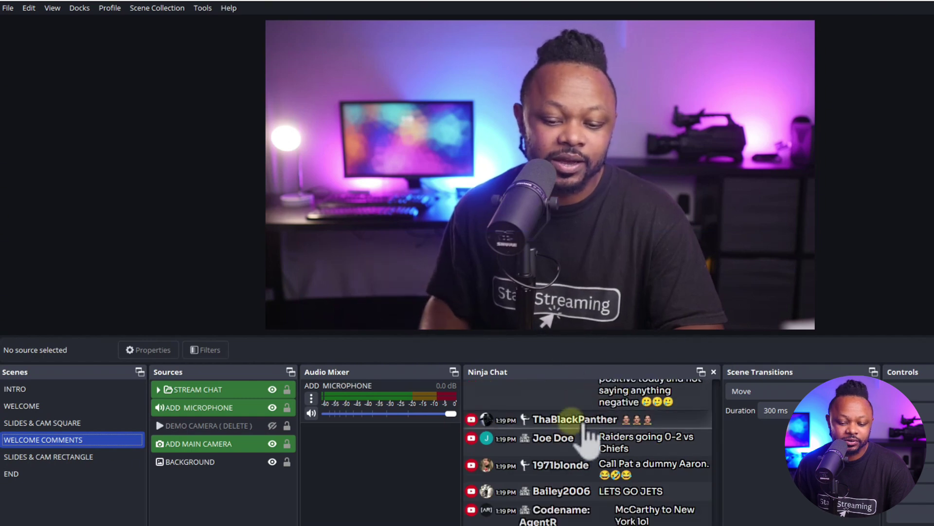
Feature the Raiders 0-2, LETS GO JETS and McCarthy comments, then clear the overlay and switch to SLIDES & CAM RECTANGLE.
{"action": "left_click", "coordinate": [585, 422]}
{"action": "left_click", "coordinate": [591, 439]}
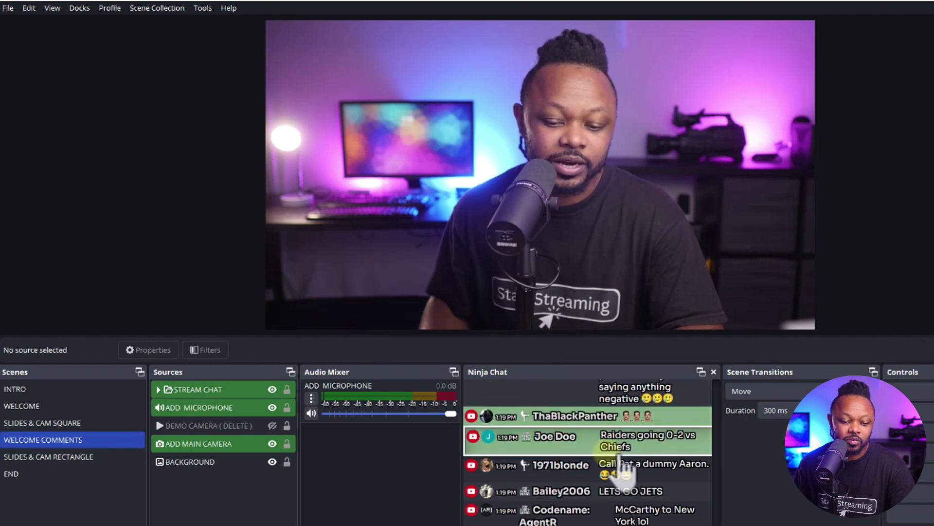
{"action": "left_click", "coordinate": [632, 491]}
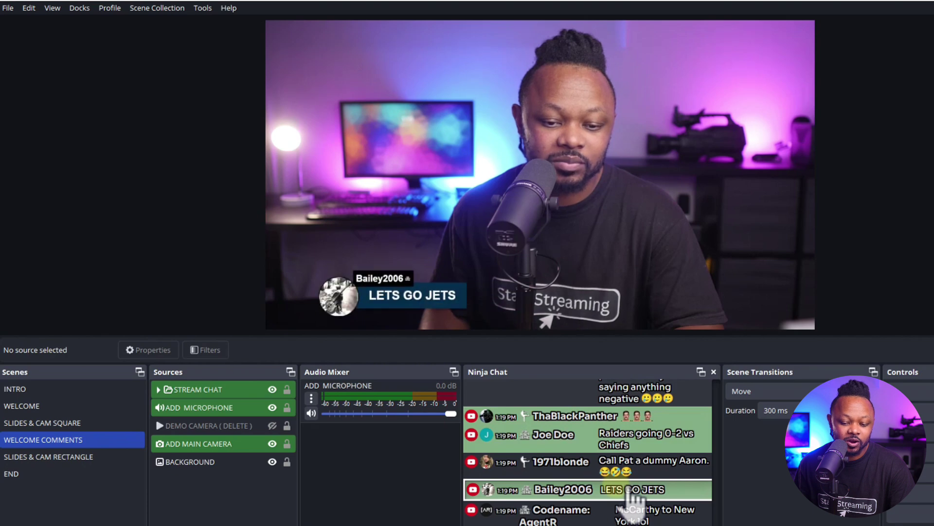
{"action": "left_click", "coordinate": [630, 514]}
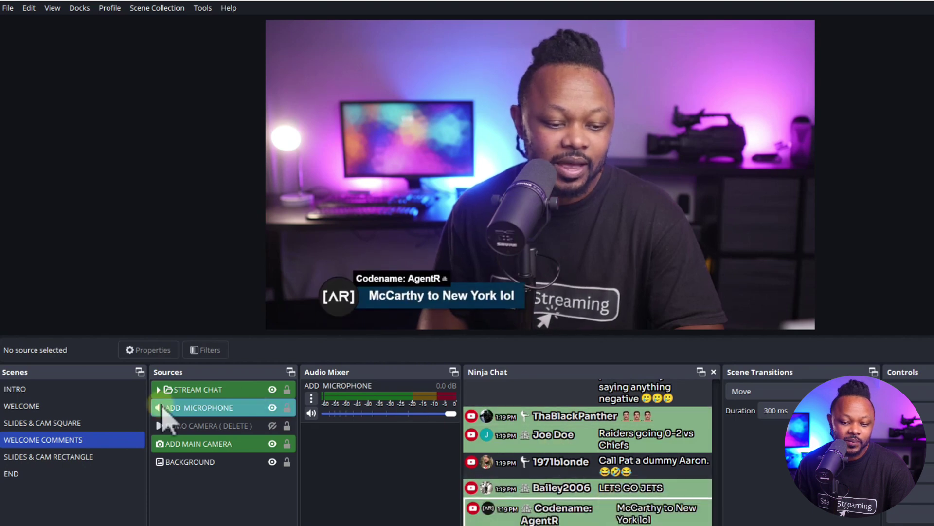
{"action": "left_click", "coordinate": [589, 443]}
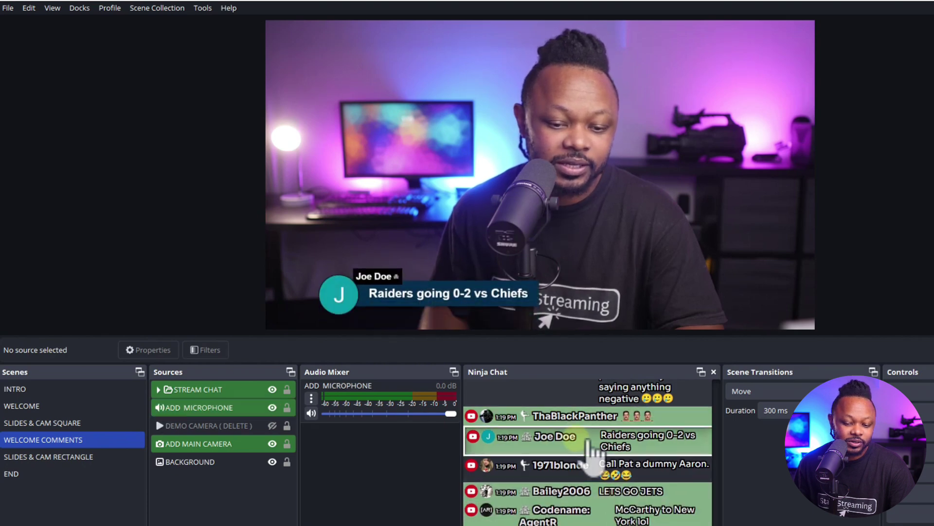
{"action": "left_click", "coordinate": [589, 444]}
{"action": "left_click", "coordinate": [43, 457]}
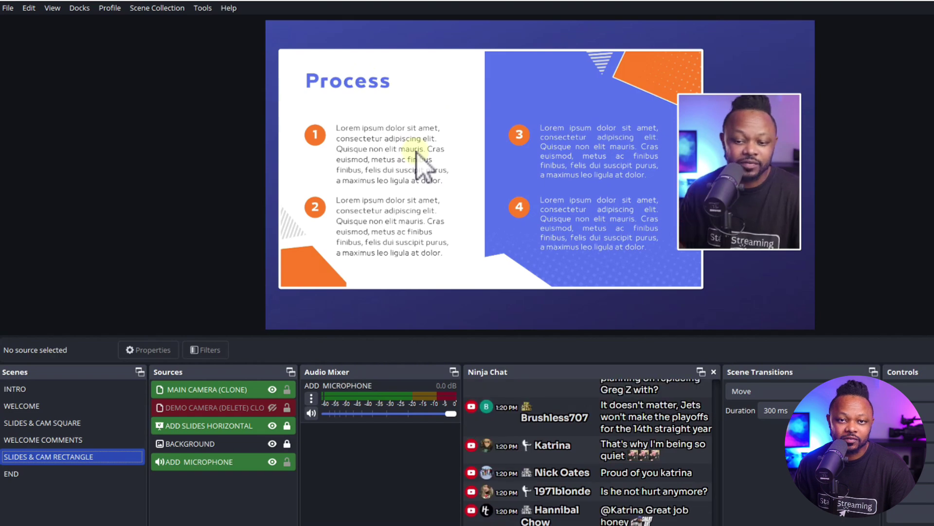
Advance the slides from Chart through Thank You to Background, then return to WELCOME COMMENTS.
{"action": "key", "text": "Right"}
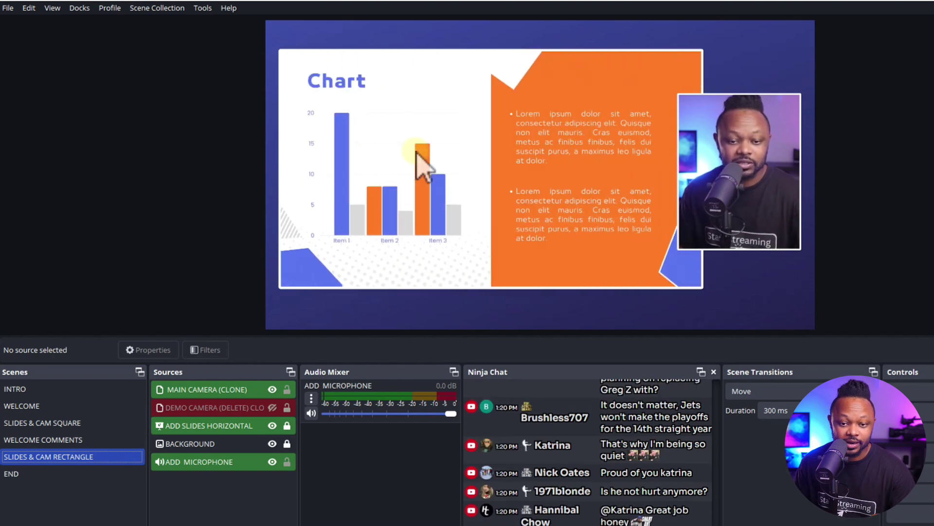
{"action": "key", "text": "Right"}
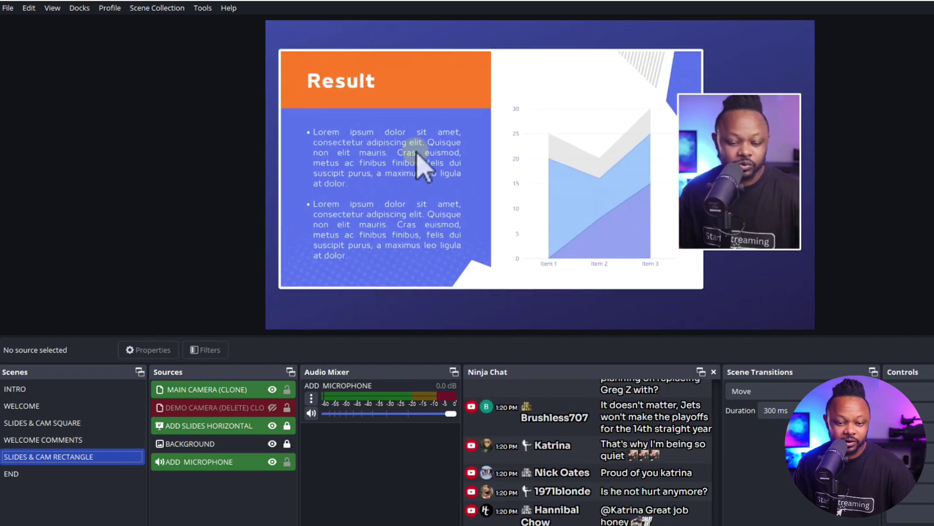
{"action": "key", "text": "Right"}
{"action": "key", "text": "Right"}
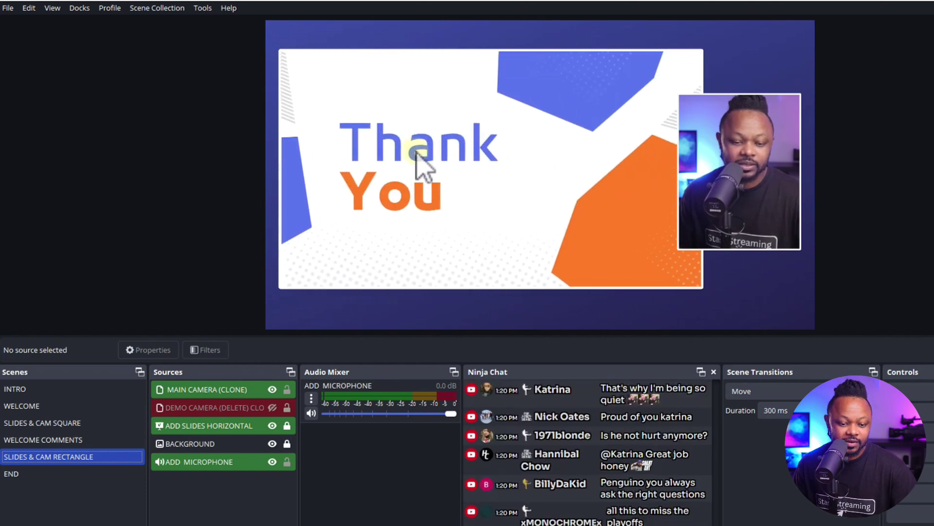
{"action": "key", "text": "Right"}
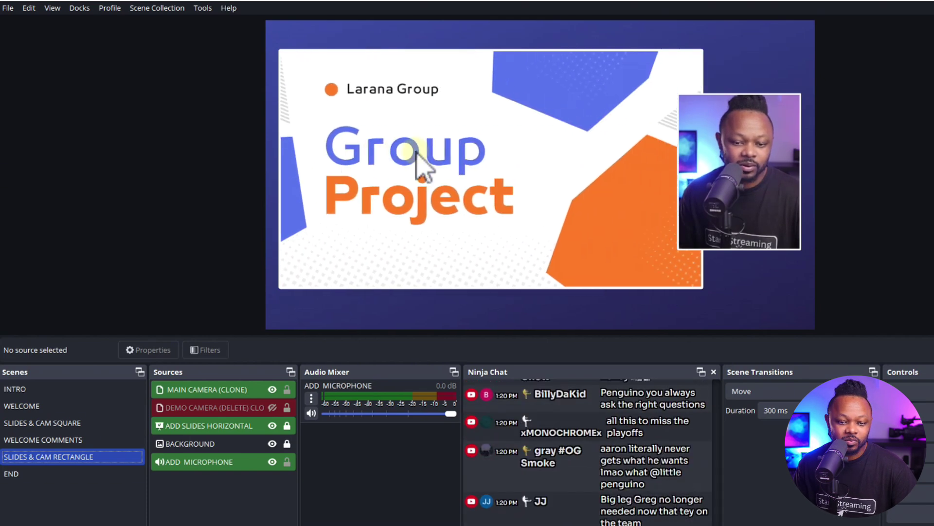
{"action": "key", "text": "Right"}
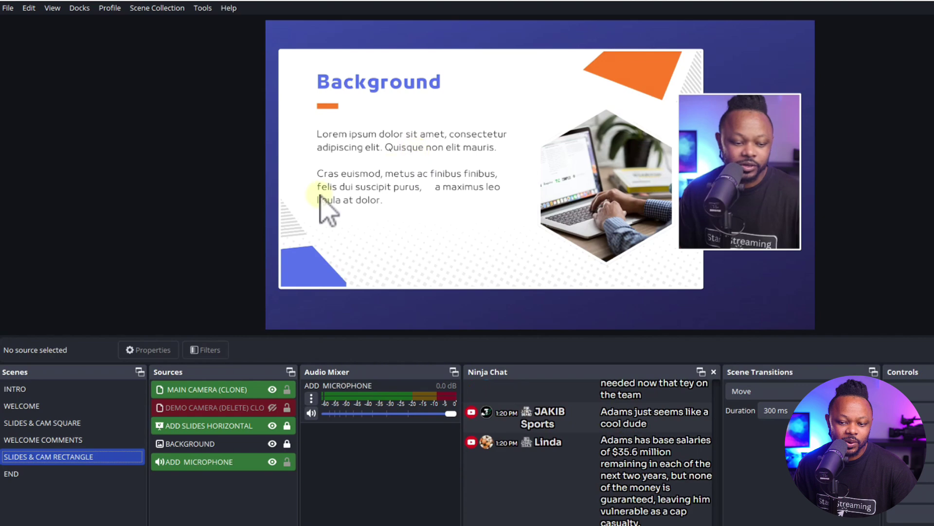
{"action": "left_click", "coordinate": [49, 440]}
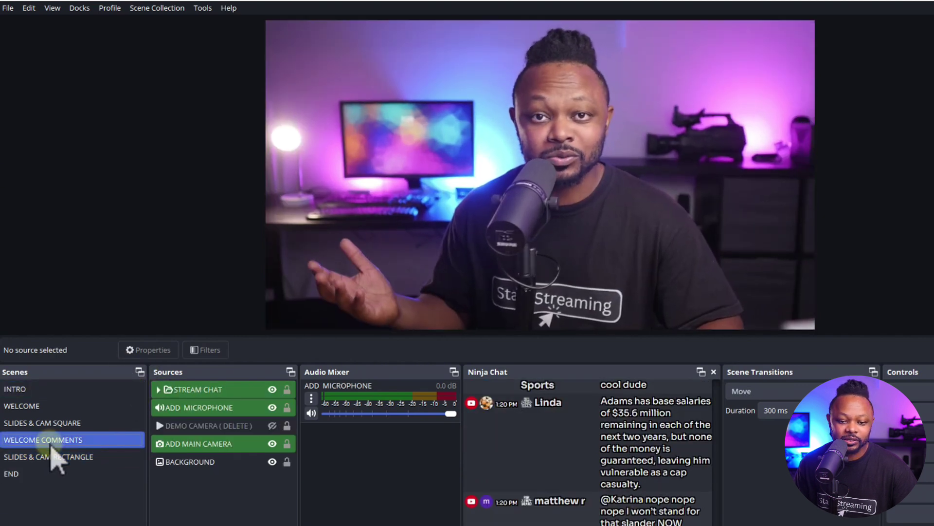
Switch to the END scene with its Stream Is Ending Soon overlay.
{"action": "left_click", "coordinate": [32, 474]}
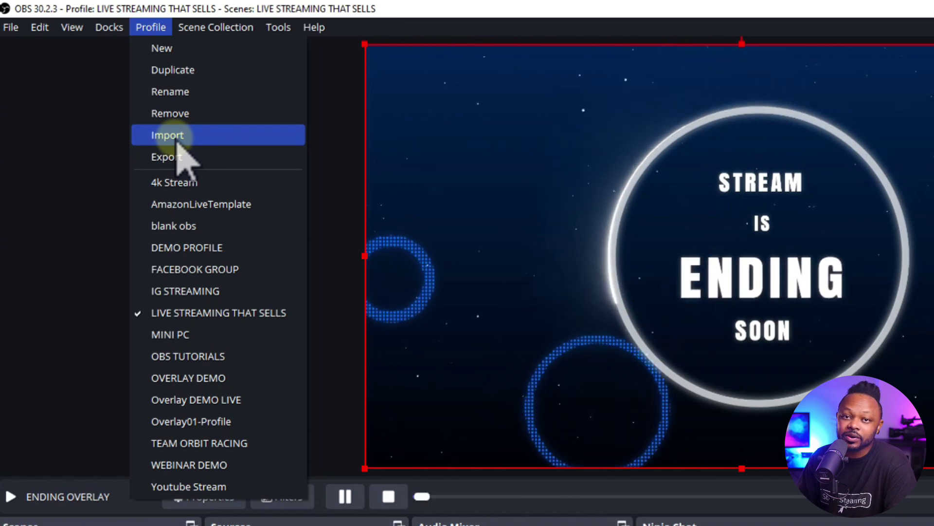
Bring up the Scene Collection menu showing the Import option.
{"action": "mouse_move", "coordinate": [205, 33]}
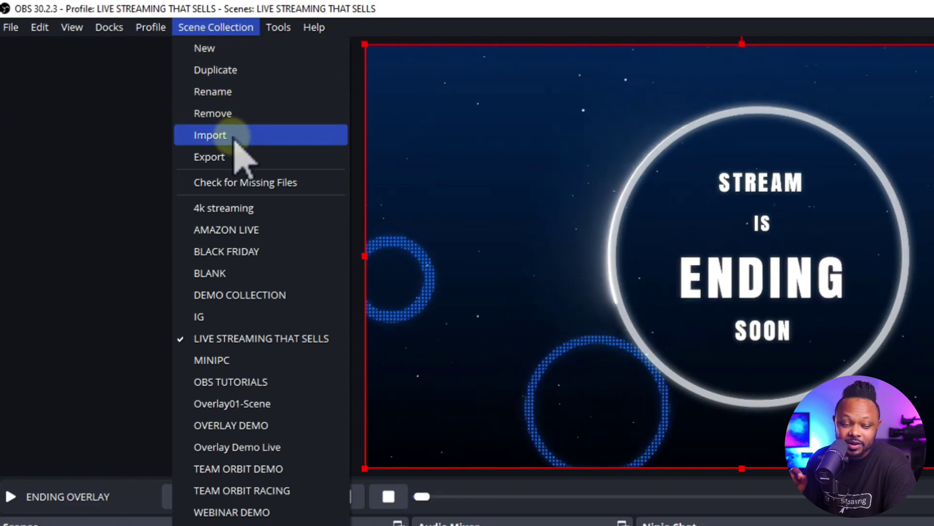
{"action": "mouse_move", "coordinate": [286, 29]}
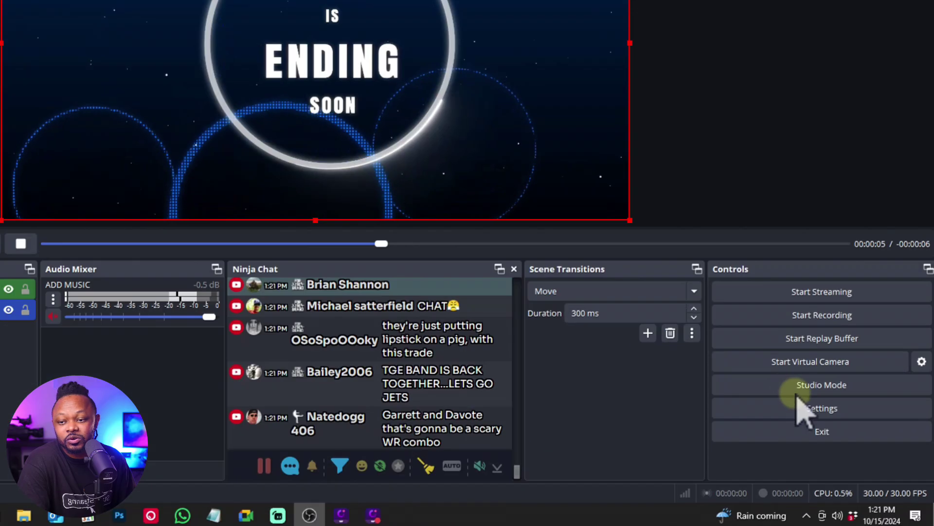
{"action": "left_click", "coordinate": [847, 432]}
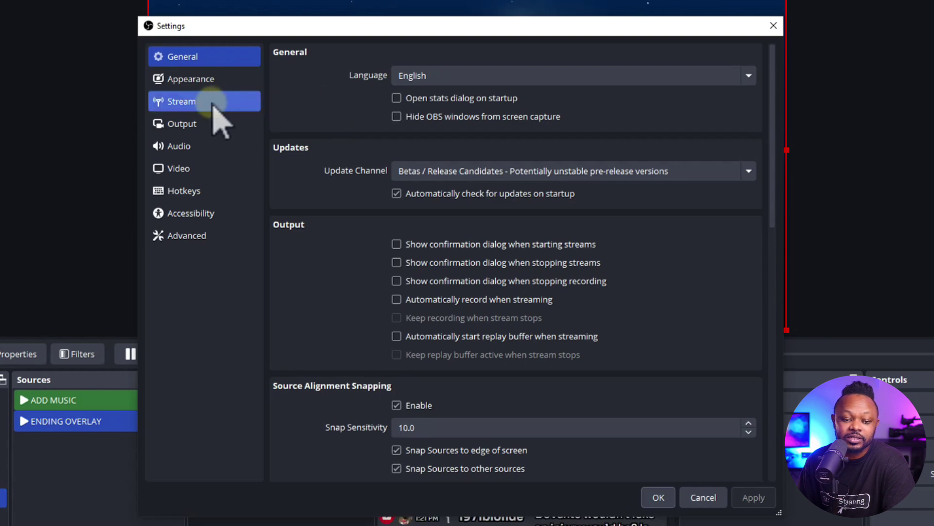
{"action": "left_click", "coordinate": [213, 103]}
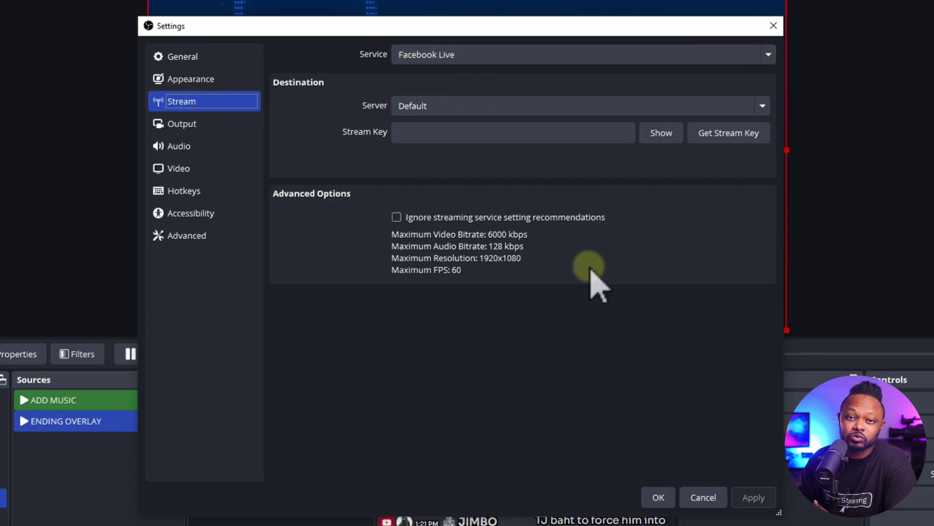
{"action": "left_click", "coordinate": [701, 497]}
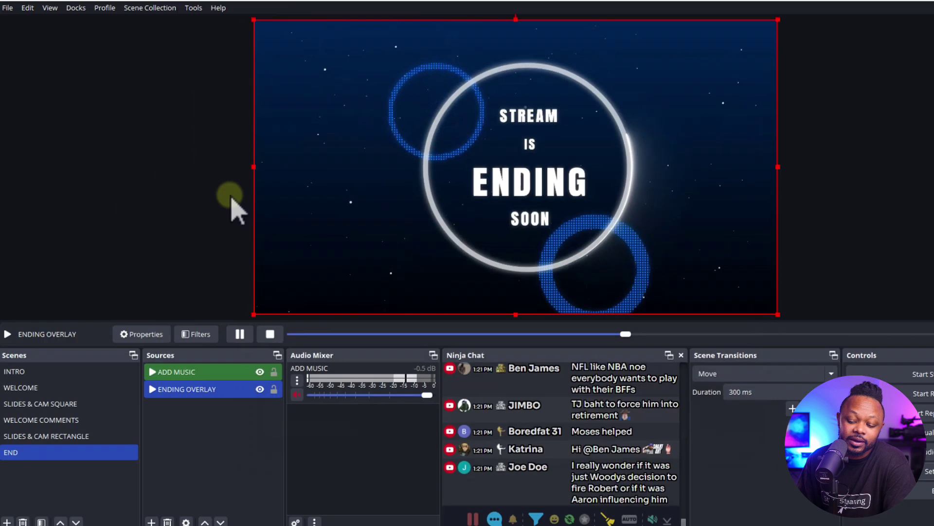